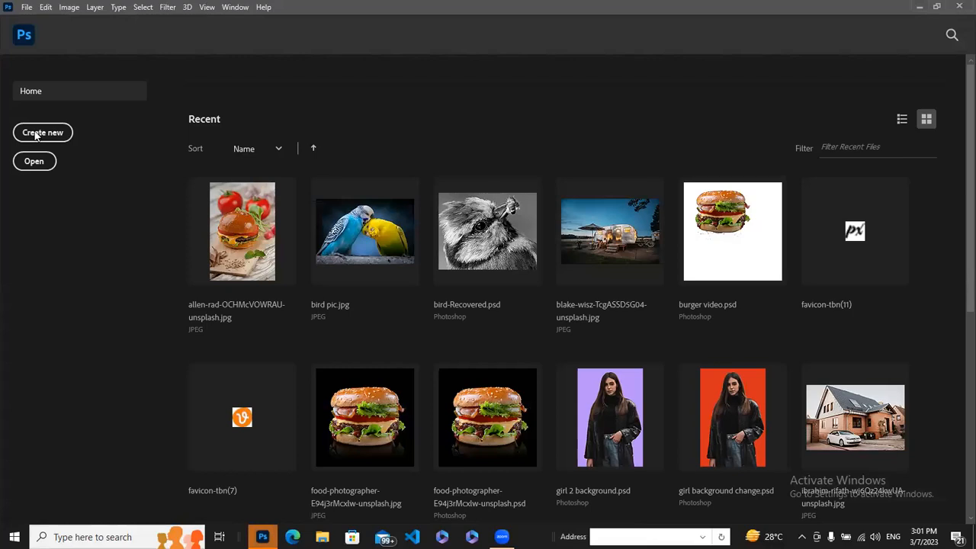
# - Create a Letter document, 8.5 x 11 in at 300 ppi with a white background, and unlock its background layer
pyautogui.click(44, 133)
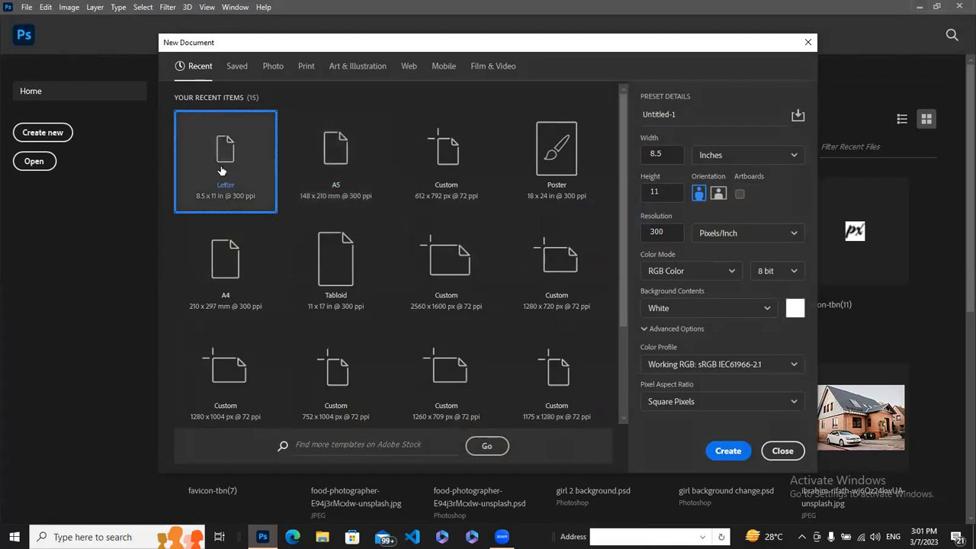
pyautogui.click(727, 453)
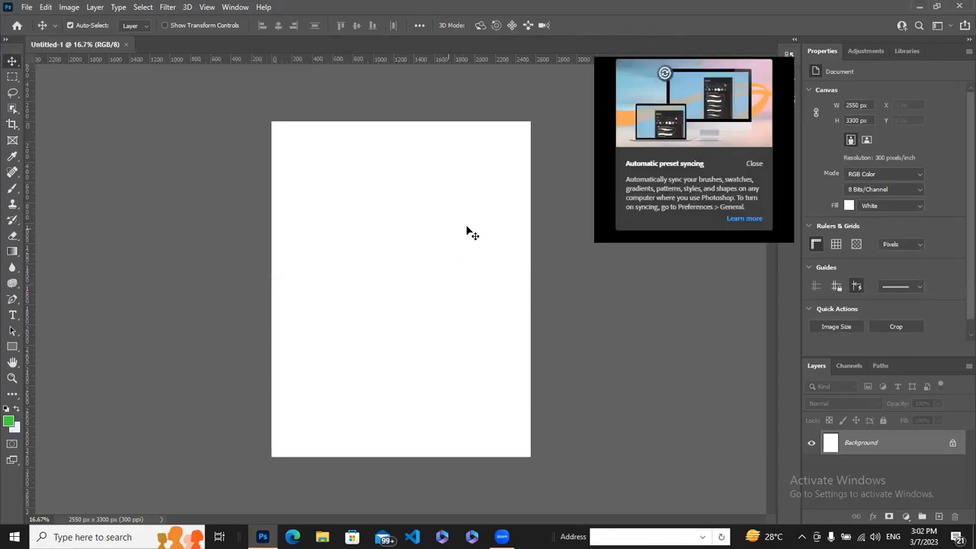
pyautogui.click(753, 164)
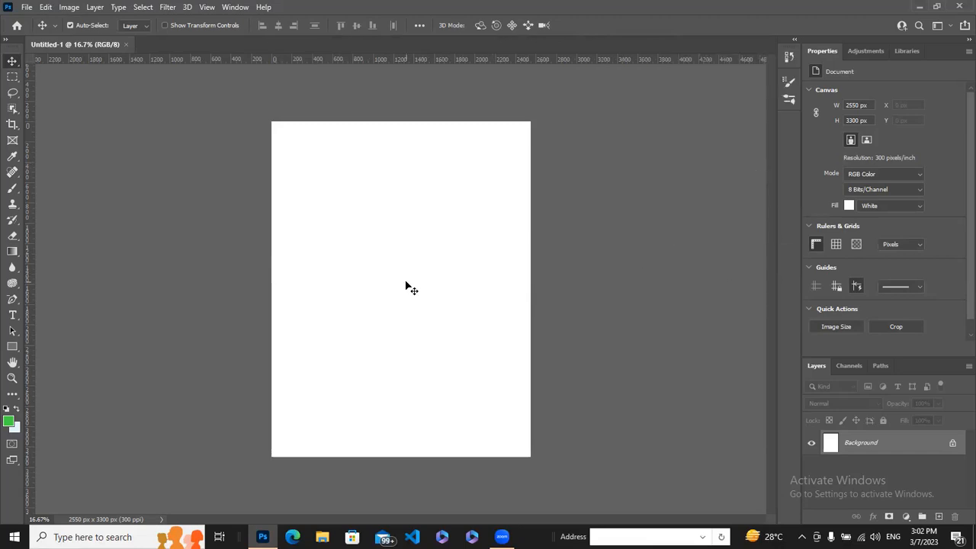
pyautogui.click(952, 447)
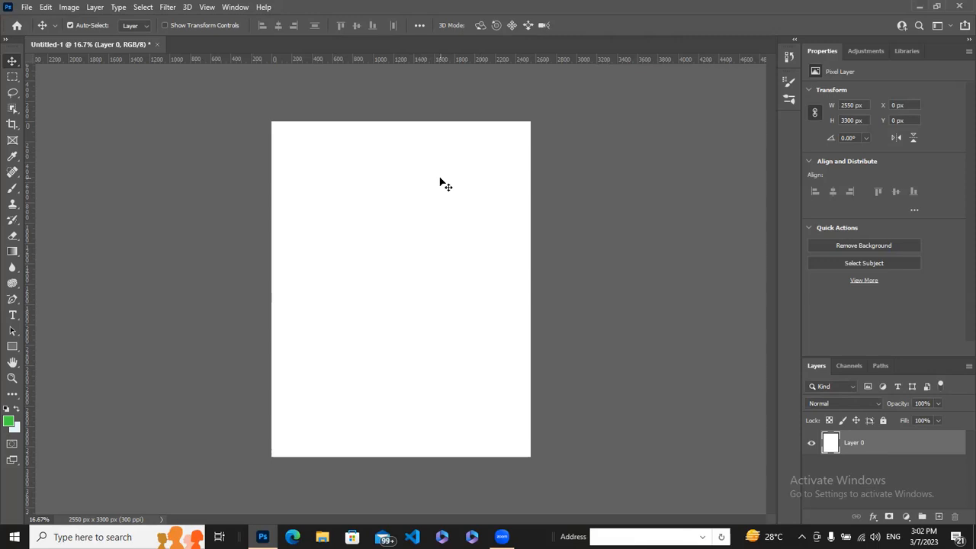
# - Open the image jac-alexandru-5r4ABMjnjXk-unsplash from the carhousepics folder
pyautogui.click(27, 7)
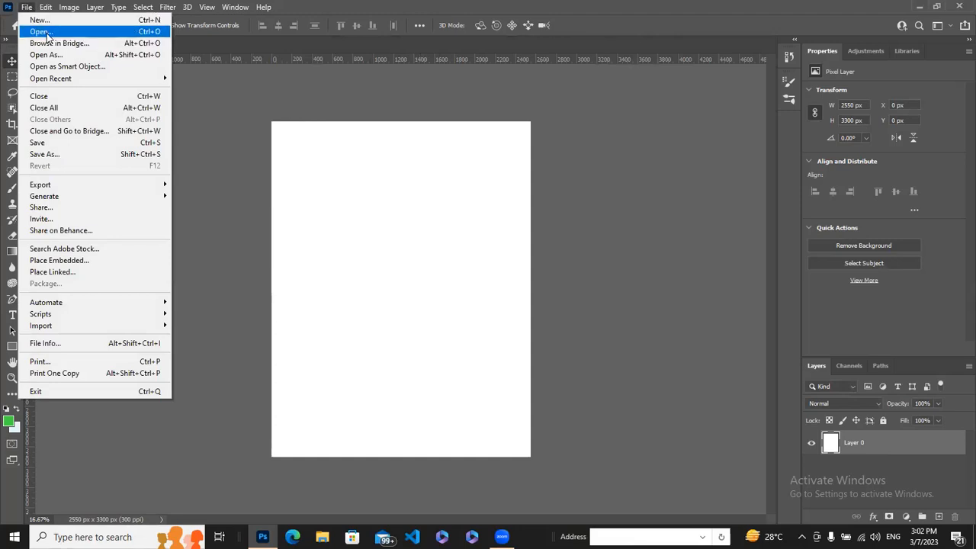
pyautogui.click(47, 33)
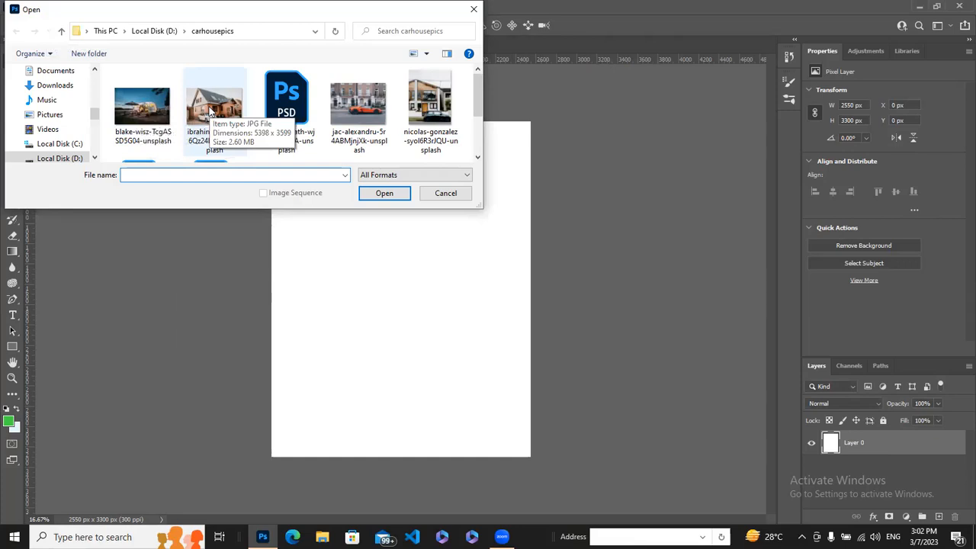
pyautogui.click(367, 107)
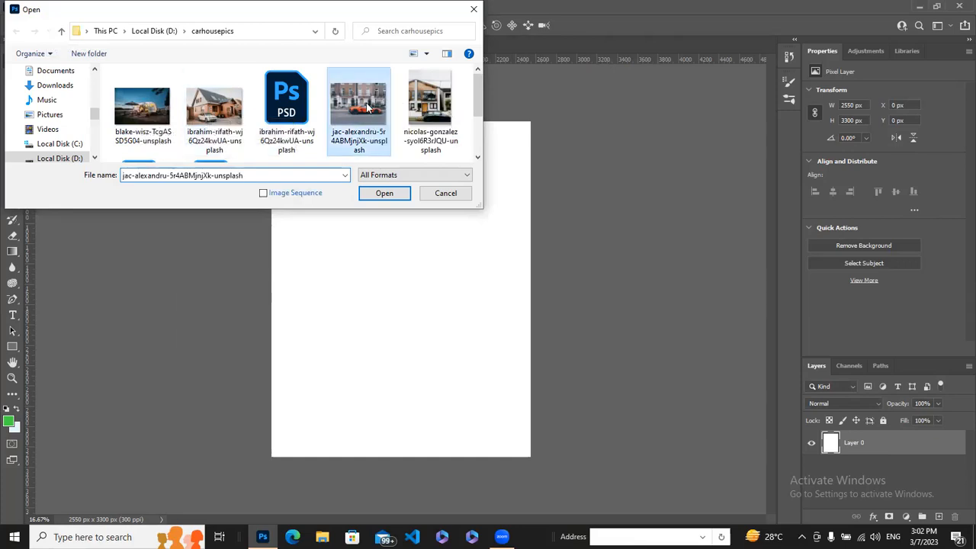
pyautogui.click(384, 193)
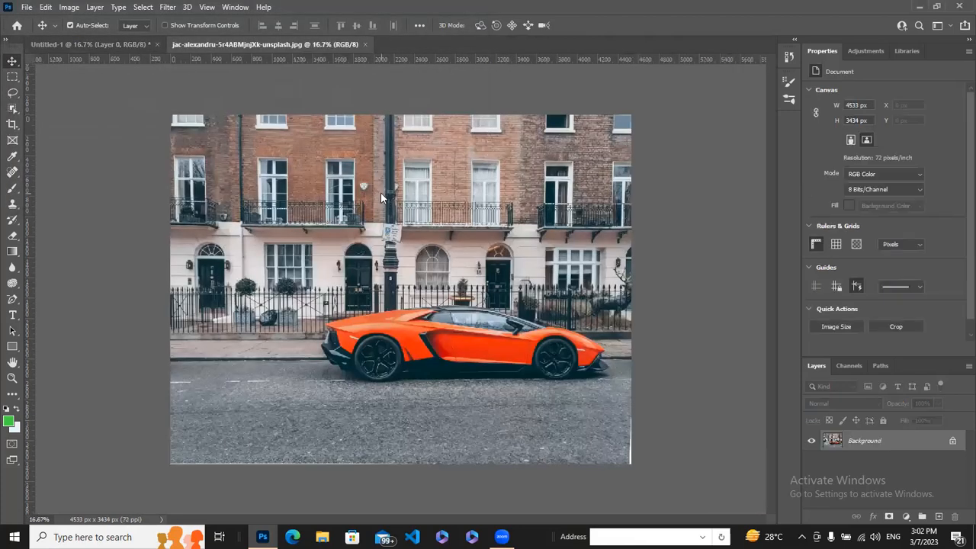
# - Convert the car photo's background to a normal layer and move it to about X -6 px, Y 7 px
pyautogui.moveTo(380, 192)
pyautogui.mouseDown()
pyautogui.moveTo(382, 183)
pyautogui.moveTo(374, 194)
pyautogui.mouseUp()
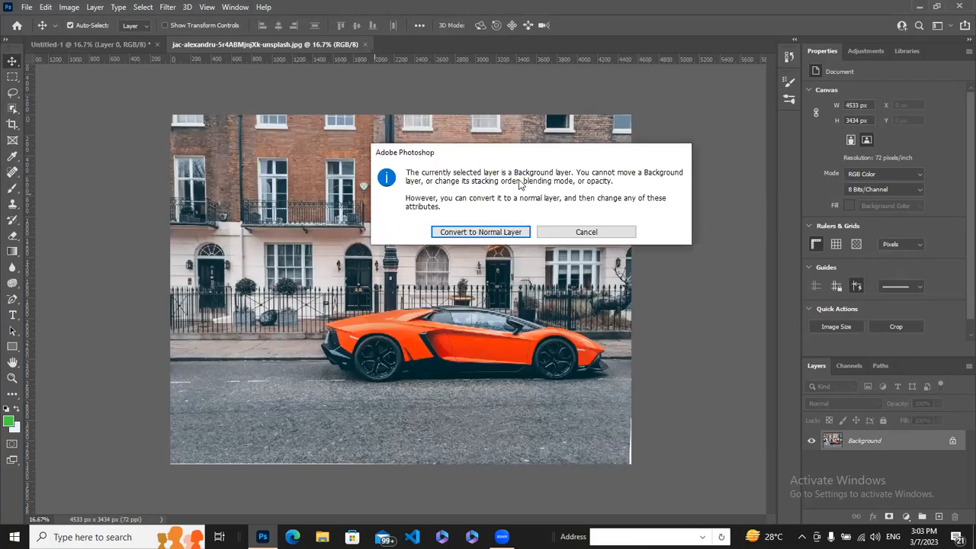
pyautogui.click(479, 233)
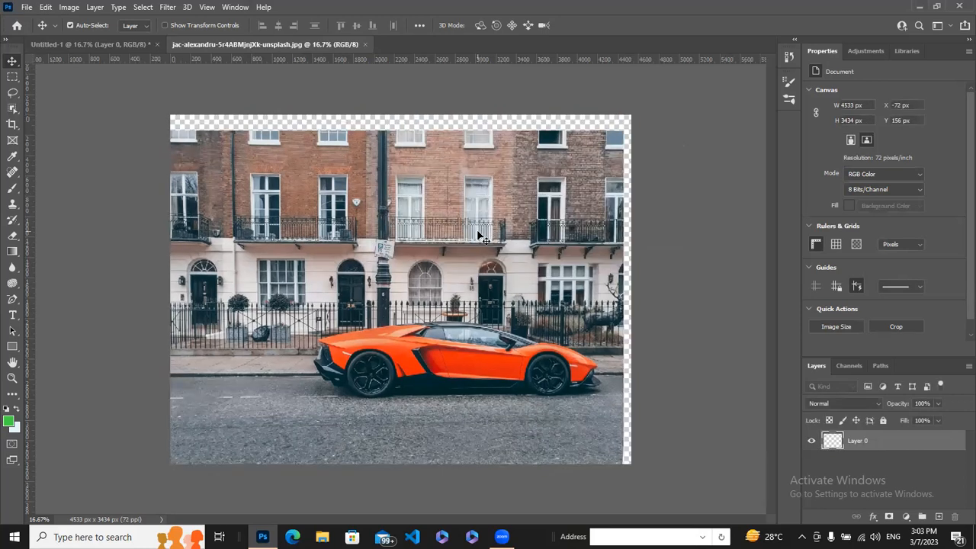
pyautogui.moveTo(495, 174)
pyautogui.mouseDown()
pyautogui.moveTo(517, 156)
pyautogui.moveTo(501, 156)
pyautogui.mouseUp()
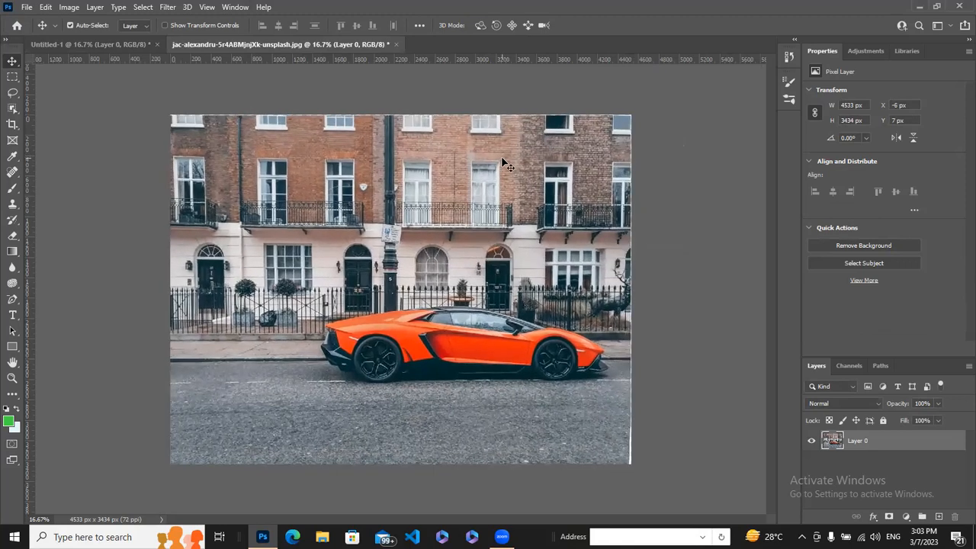
# - Move the car photo layer down to about Y 792 px and close its document without saving
pyautogui.click(93, 44)
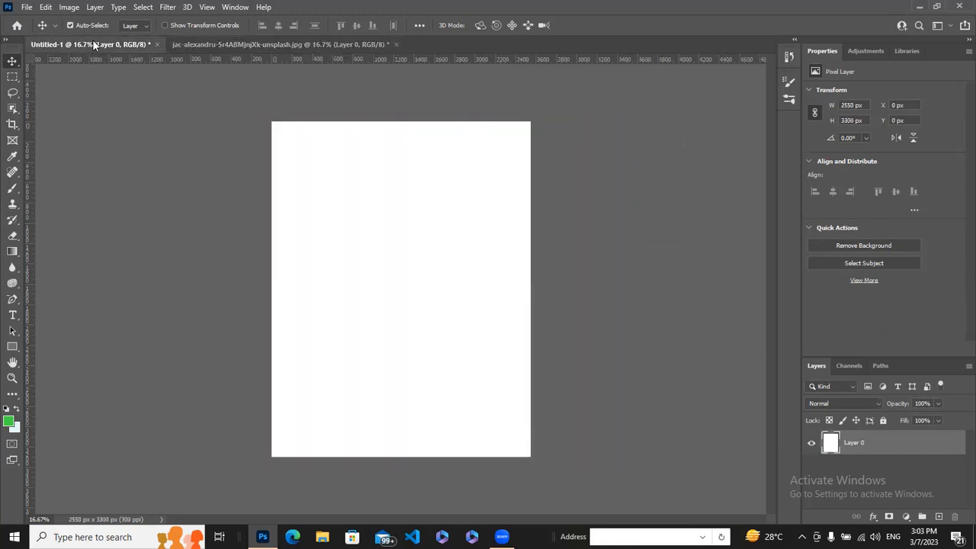
pyautogui.click(204, 44)
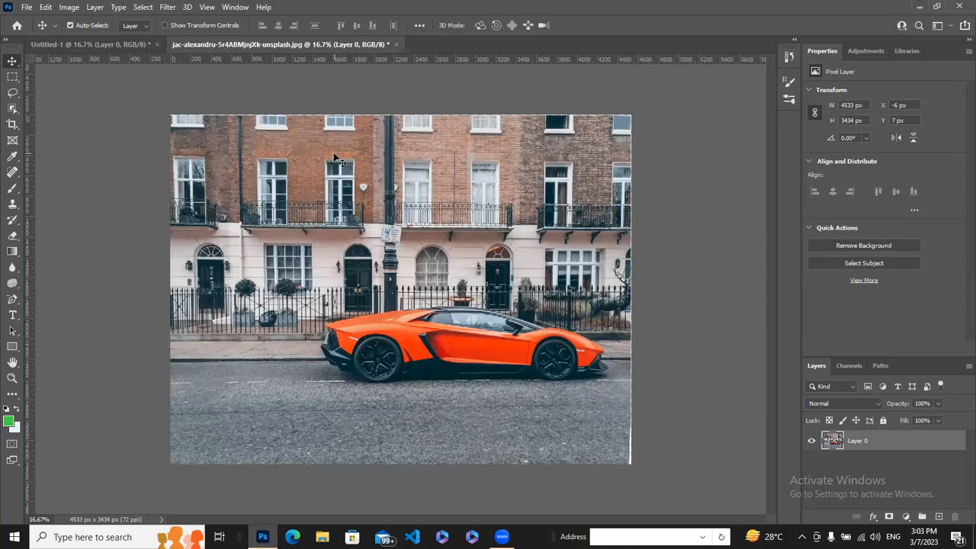
pyautogui.moveTo(360, 155); pyautogui.dragTo(294, 239)
pyautogui.click(397, 44)
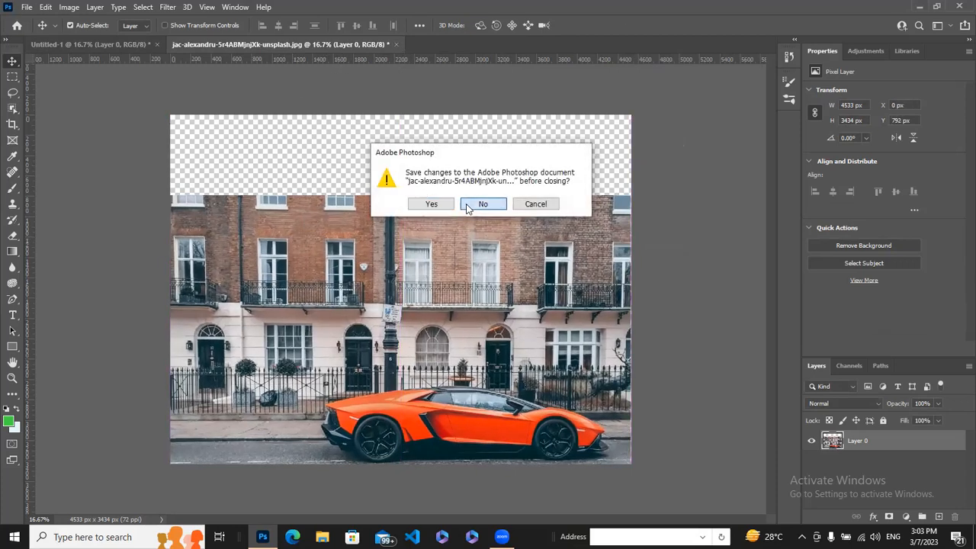
pyautogui.click(483, 204)
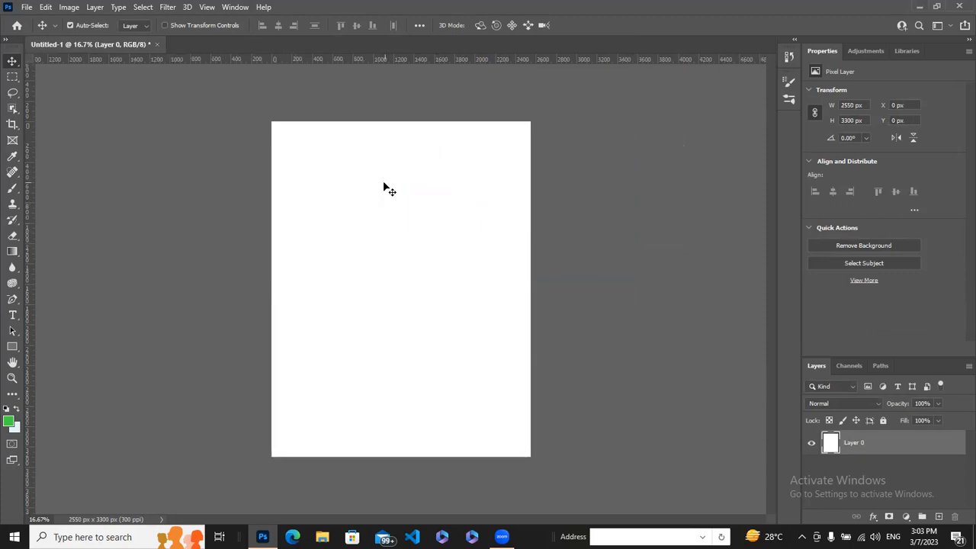
# - Add a hidden empty layer above the white layer and close the Untitled-1 document without saving
pyautogui.click(939, 517)
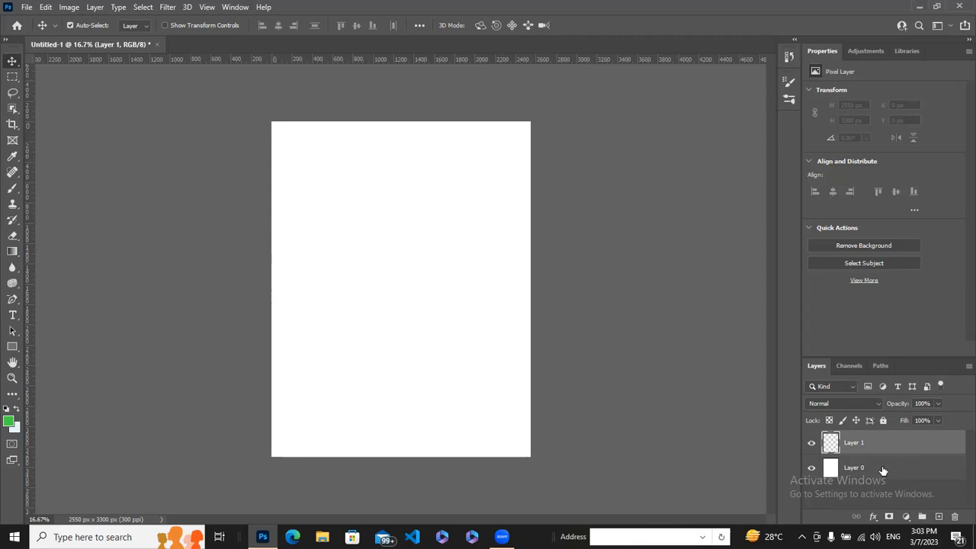
pyautogui.click(882, 470)
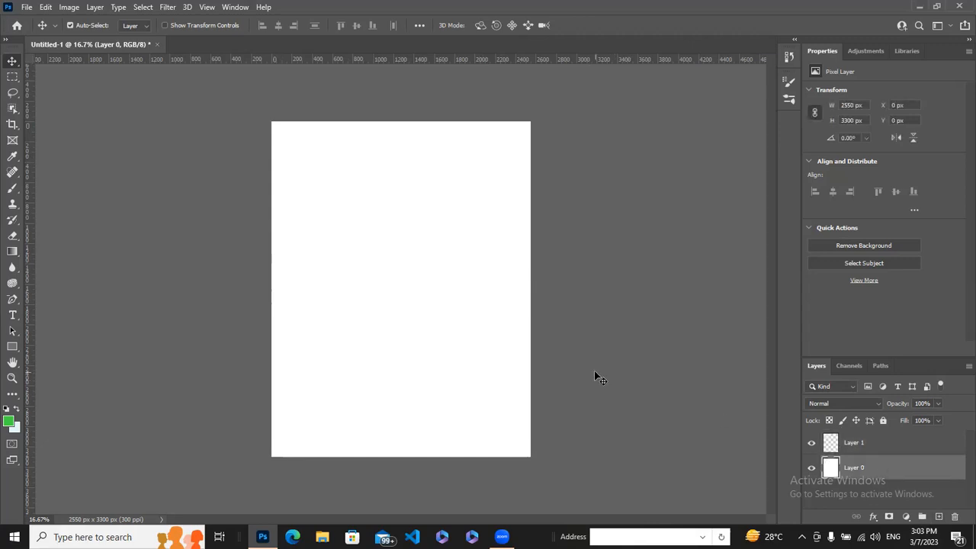
pyautogui.click(811, 444)
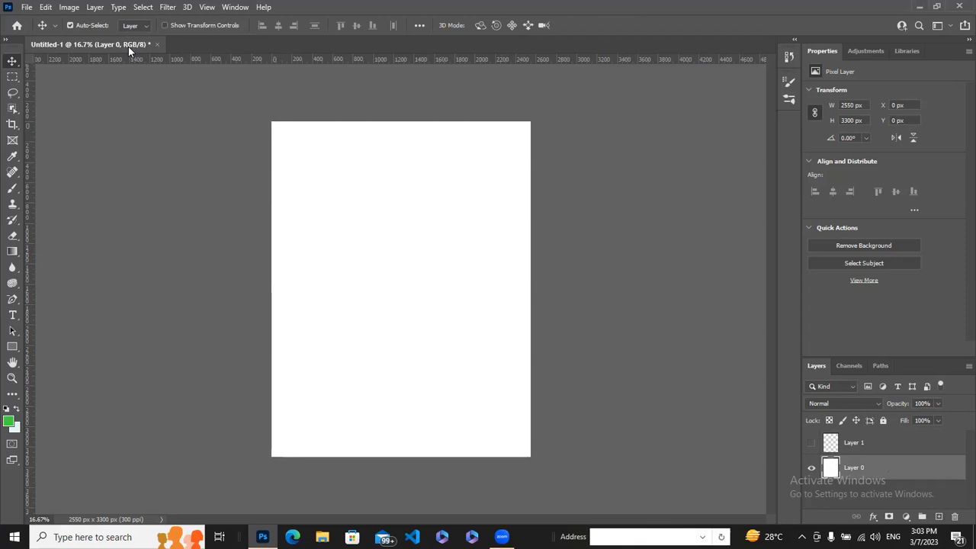
pyautogui.click(156, 44)
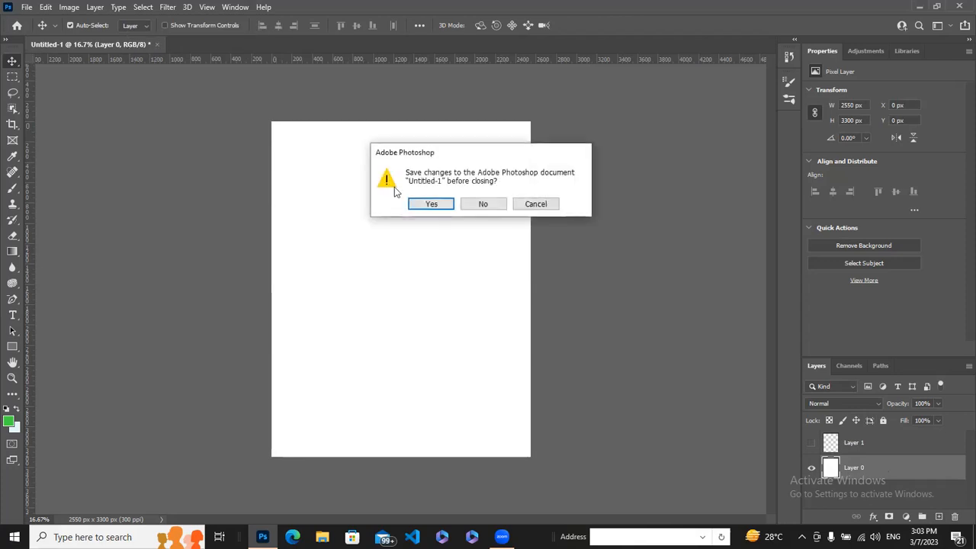
pyautogui.click(483, 205)
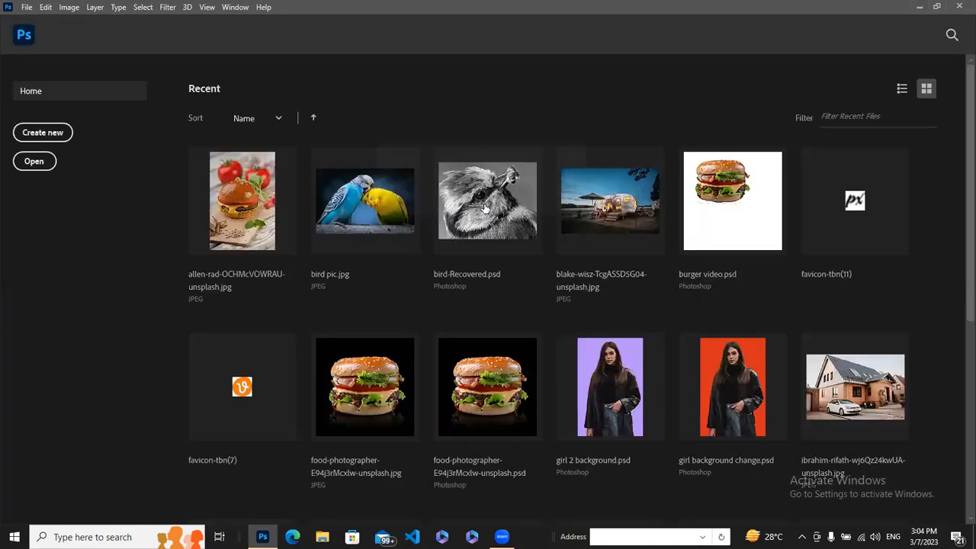
# - Create a new white Letter document, 8.5 x 11 in at 300 ppi, and unlock its background layer
pyautogui.click(43, 133)
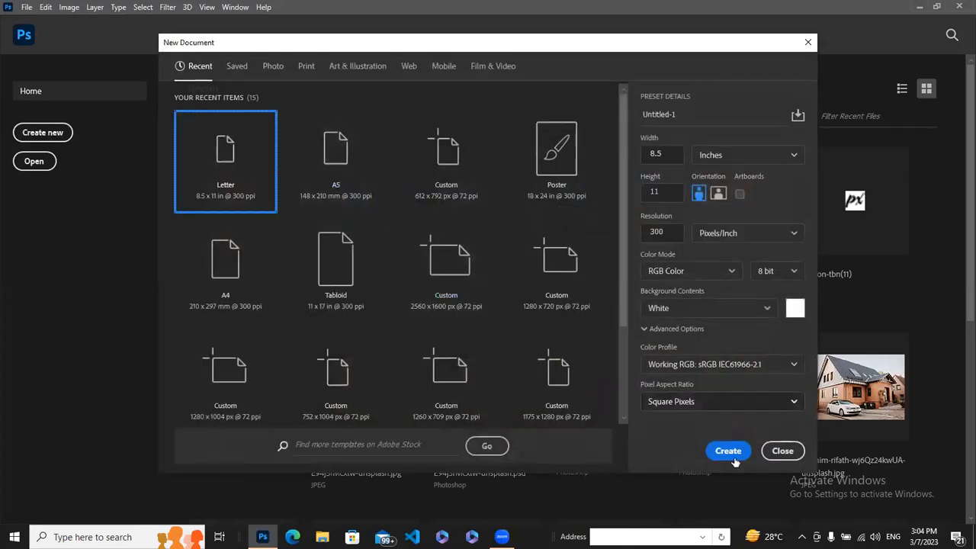
pyautogui.click(729, 451)
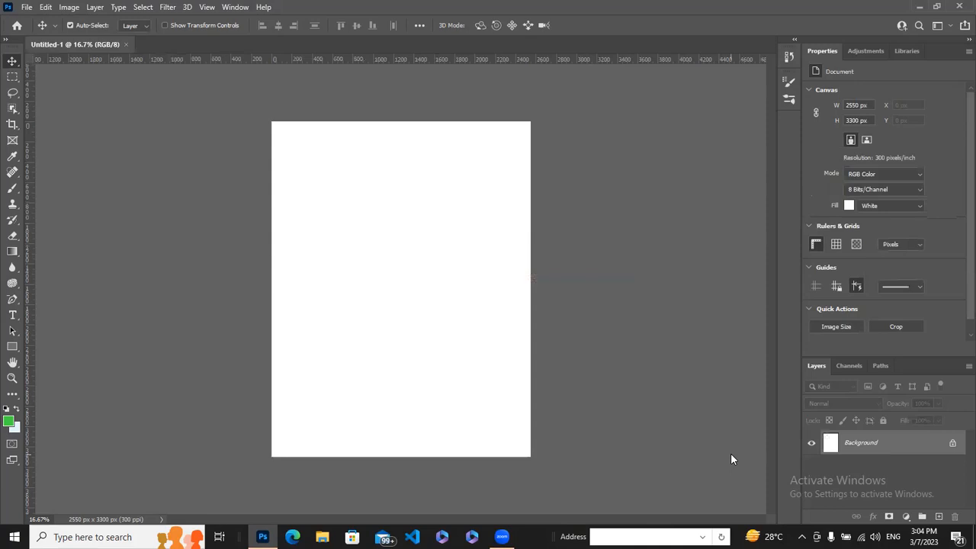
pyautogui.click(951, 445)
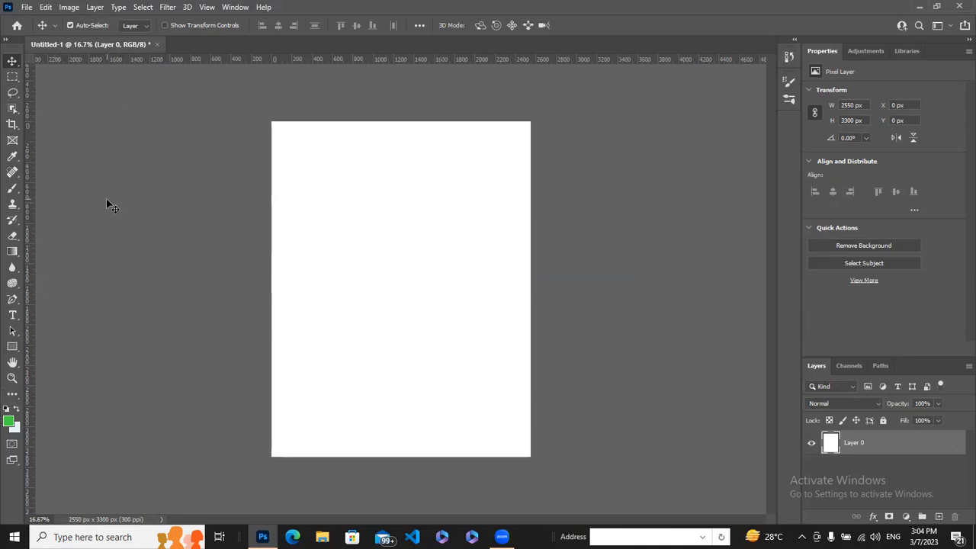
# - Add two empty horizontal text layers near the page's upper-left corner, deleting the Lorem Ipsum placeholder in each
pyautogui.click(12, 317)
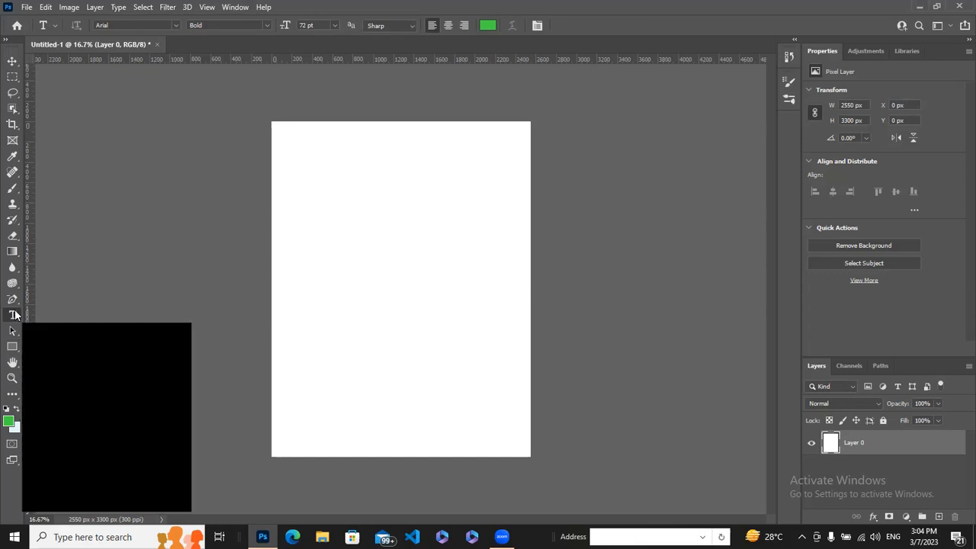
pyautogui.click(14, 315)
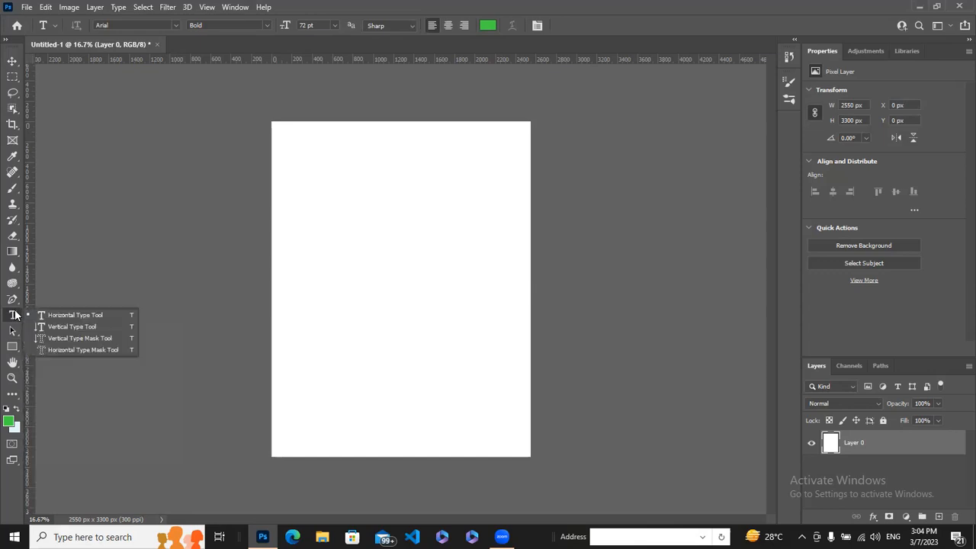
pyautogui.click(65, 315)
pyautogui.click(296, 142)
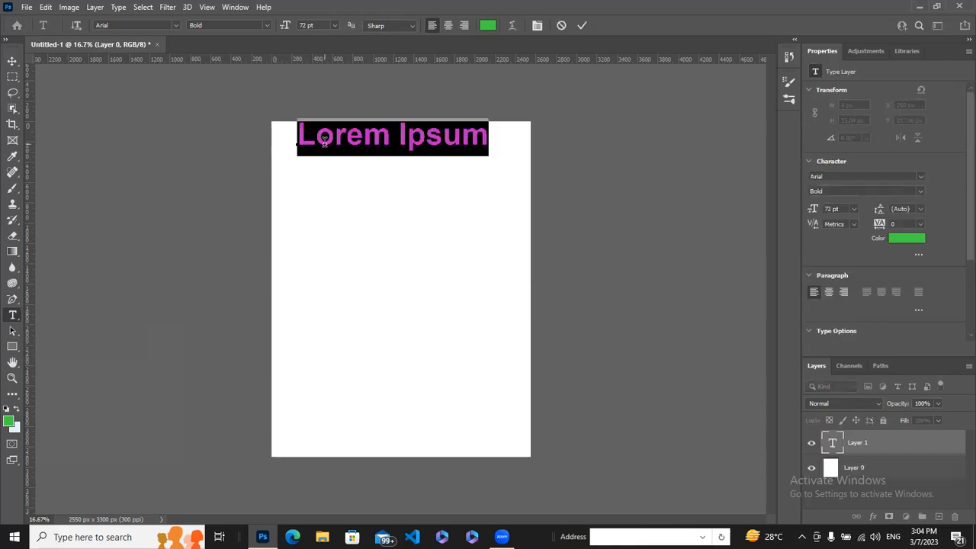
pyautogui.press('BackSpace')
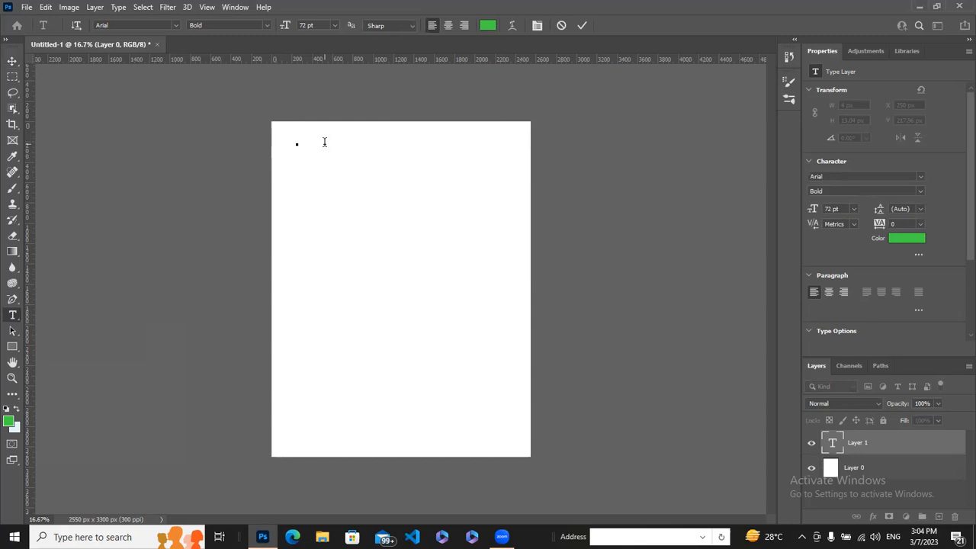
pyautogui.click(582, 25)
pyautogui.click(305, 136)
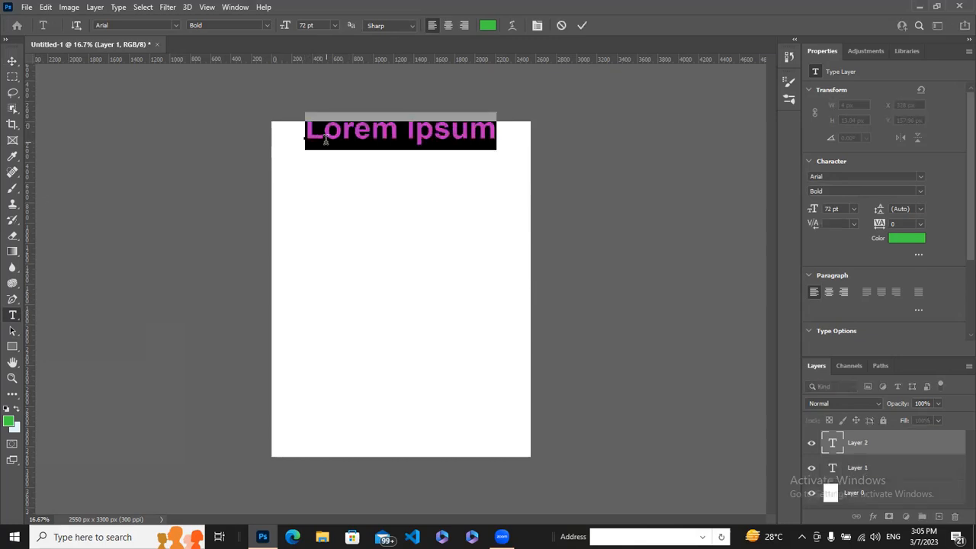
pyautogui.press('BackSpace')
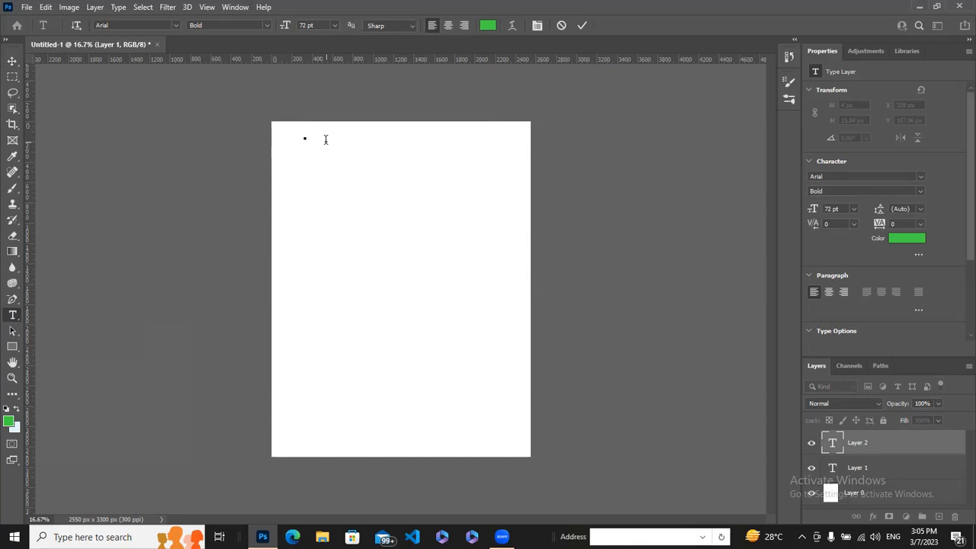
pyautogui.click(582, 26)
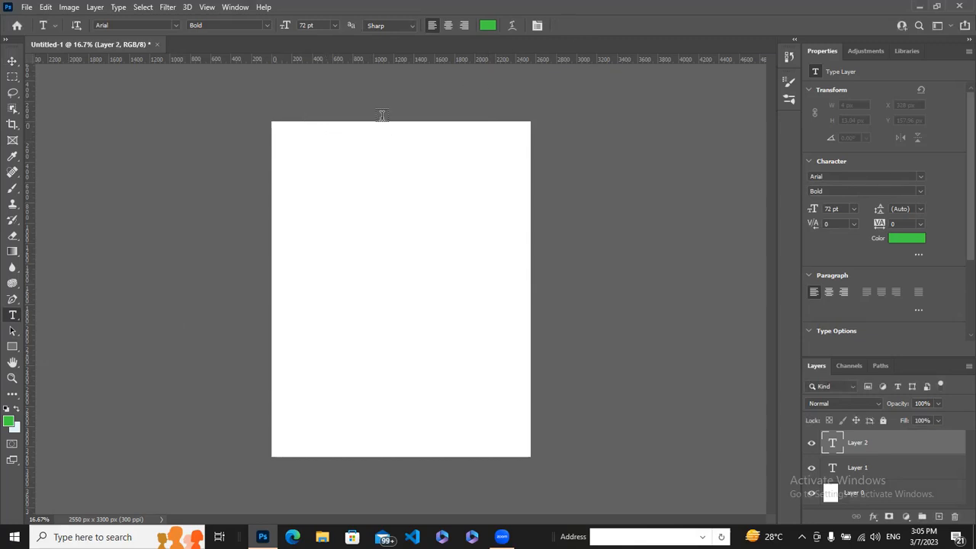
# - Add the text "Beautiful House" followed by a line break near the page's upper-left corner, in green 72 pt Arial Bold
pyautogui.click(302, 138)
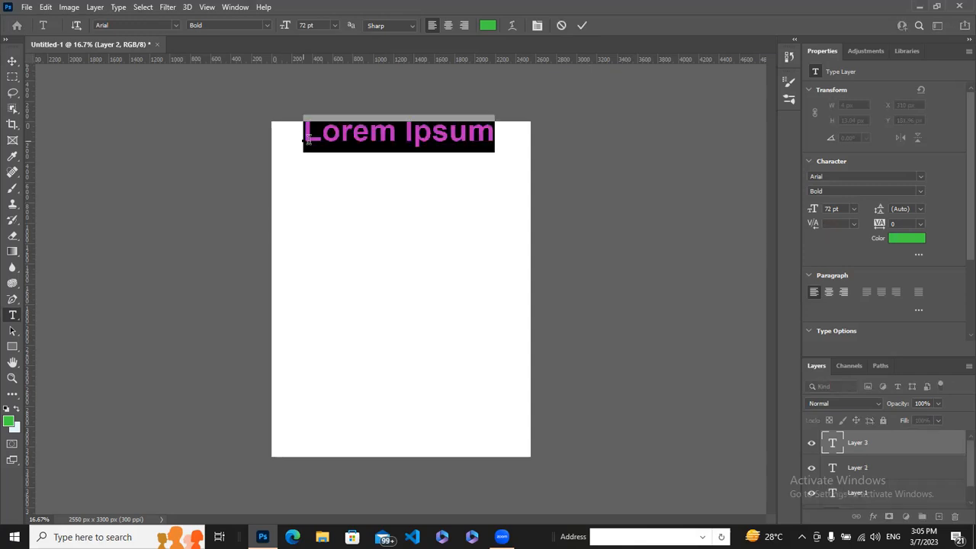
pyautogui.press('BackSpace')
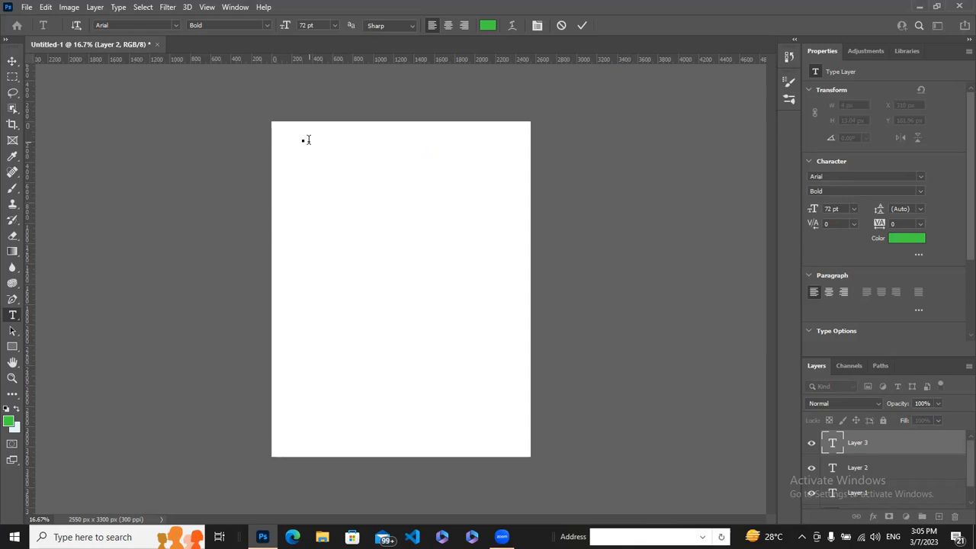
pyautogui.write('B')
pyautogui.write('eautif')
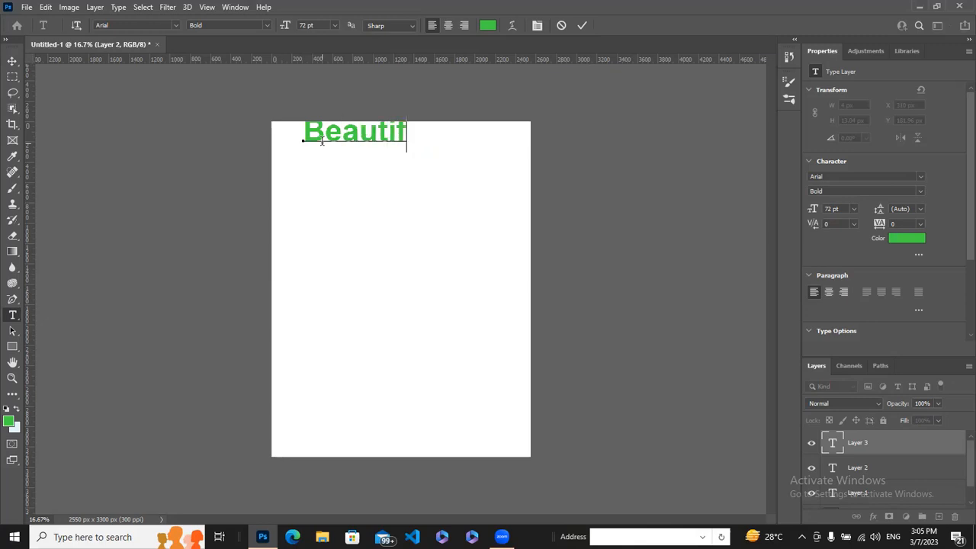
pyautogui.write('ul House')
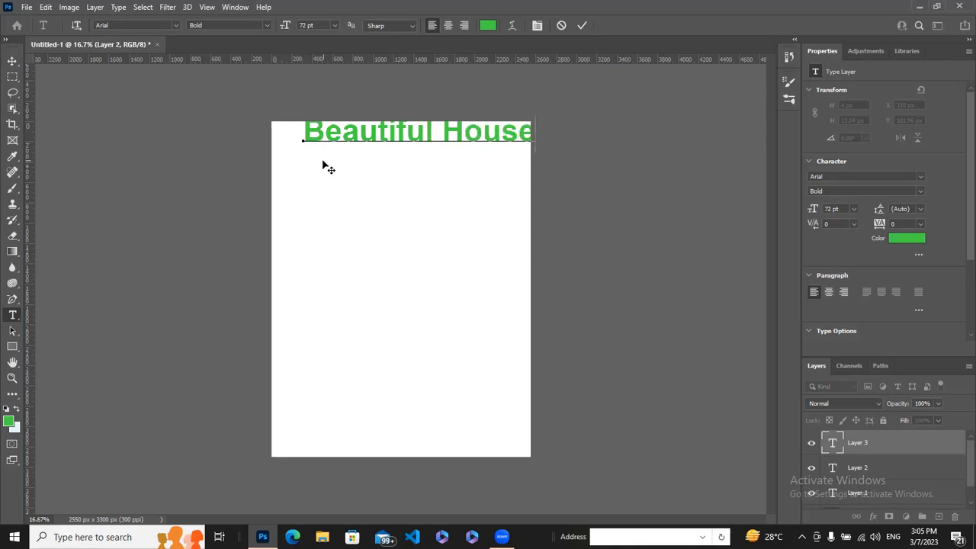
pyautogui.press('Return')
pyautogui.click(581, 26)
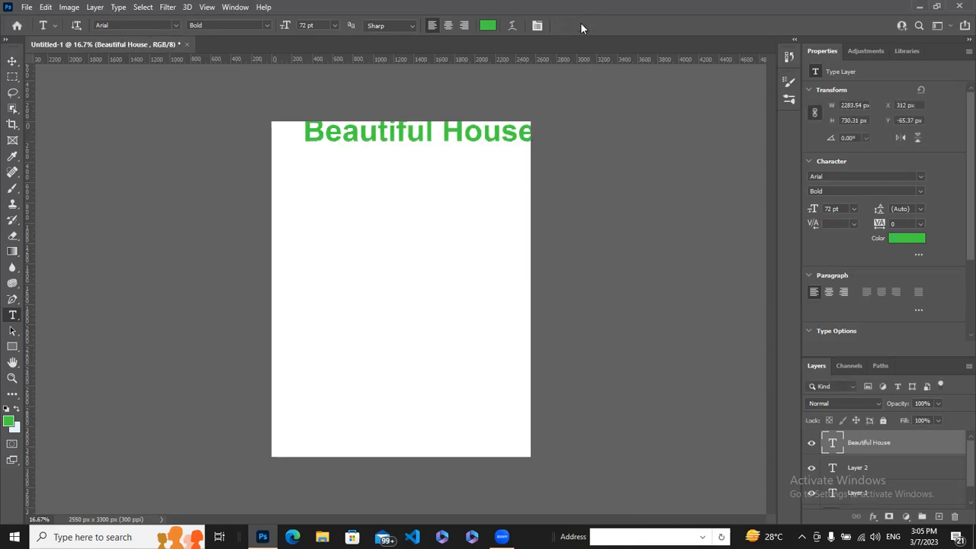
# - Add a separate text layer reading "My Favourite." just below the "Beautiful House" heading in green 72 pt Arial Bold
pyautogui.click(317, 157)
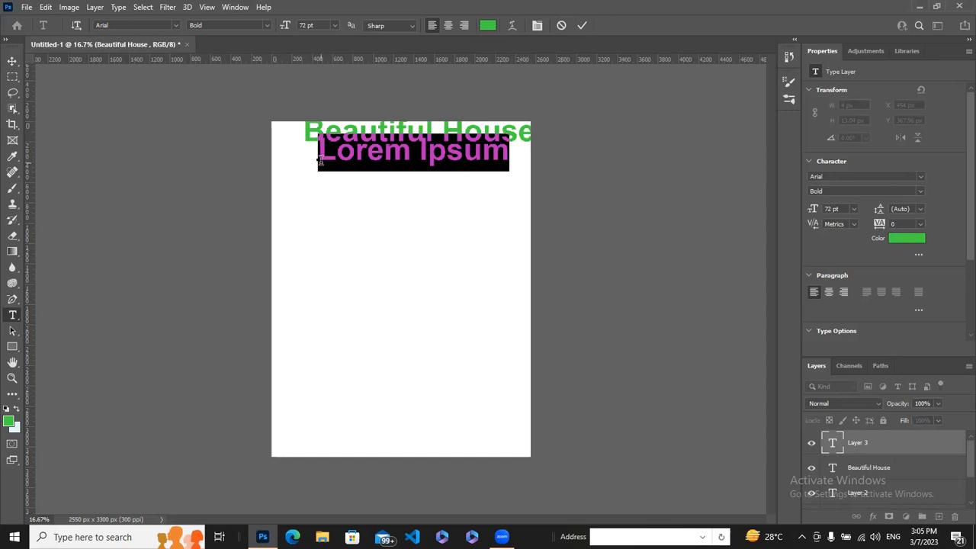
pyautogui.write('b')
pyautogui.press('BackSpace')
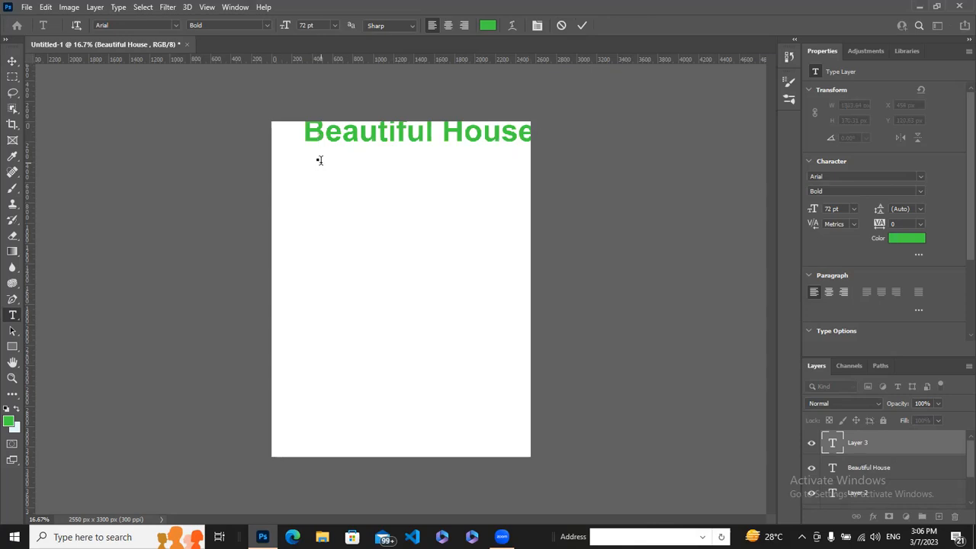
pyautogui.write('My')
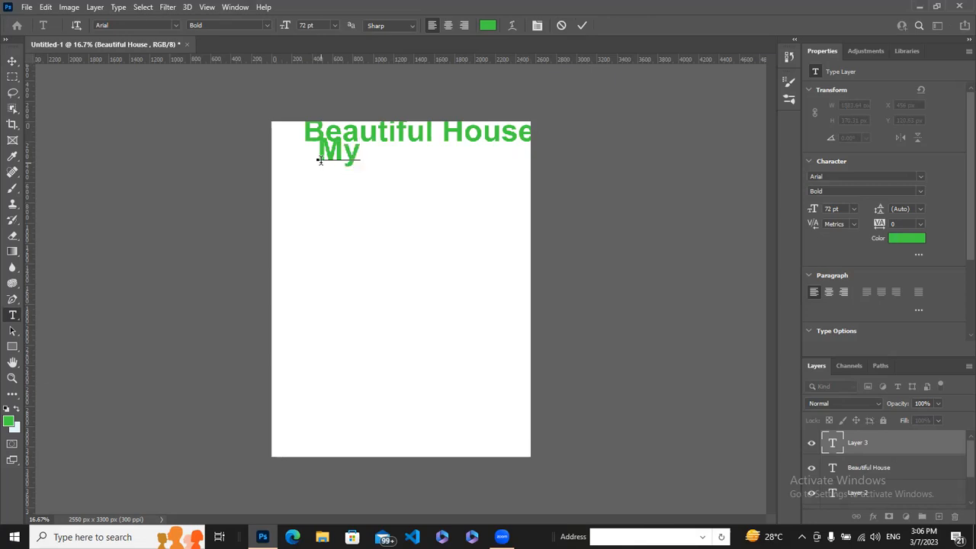
pyautogui.write(' Favourite.')
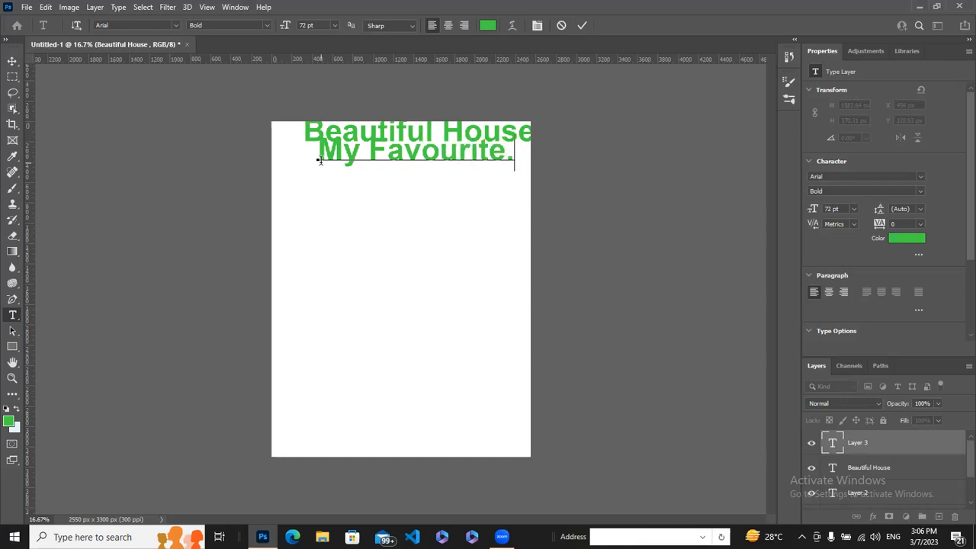
pyautogui.click(581, 26)
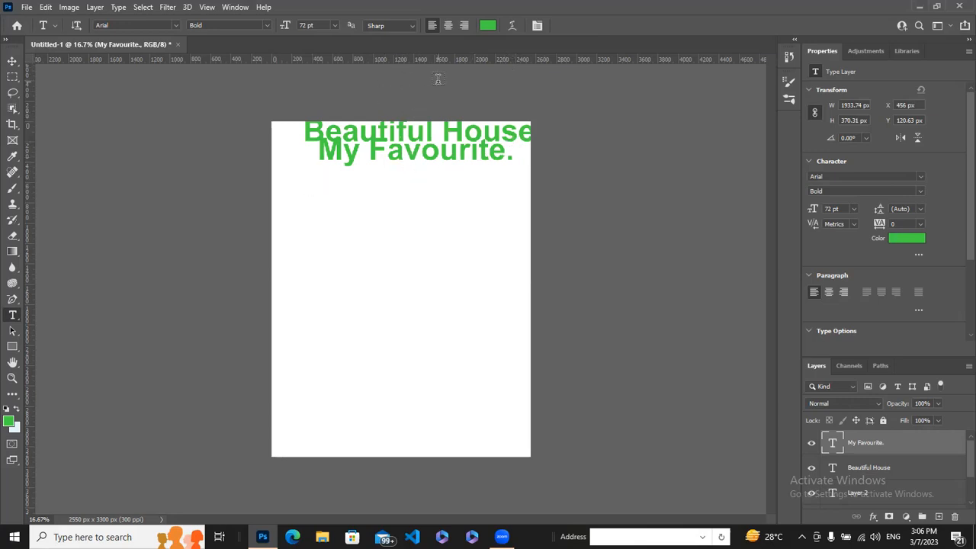
# - Try centre and right alignment on the "My Favourite." text, then restore its left alignment
pyautogui.click(448, 28)
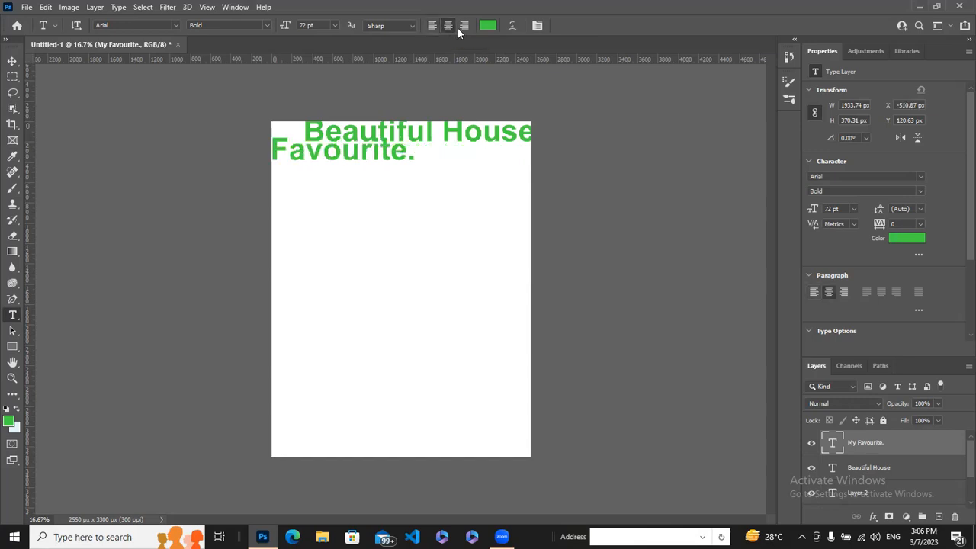
pyautogui.click(463, 26)
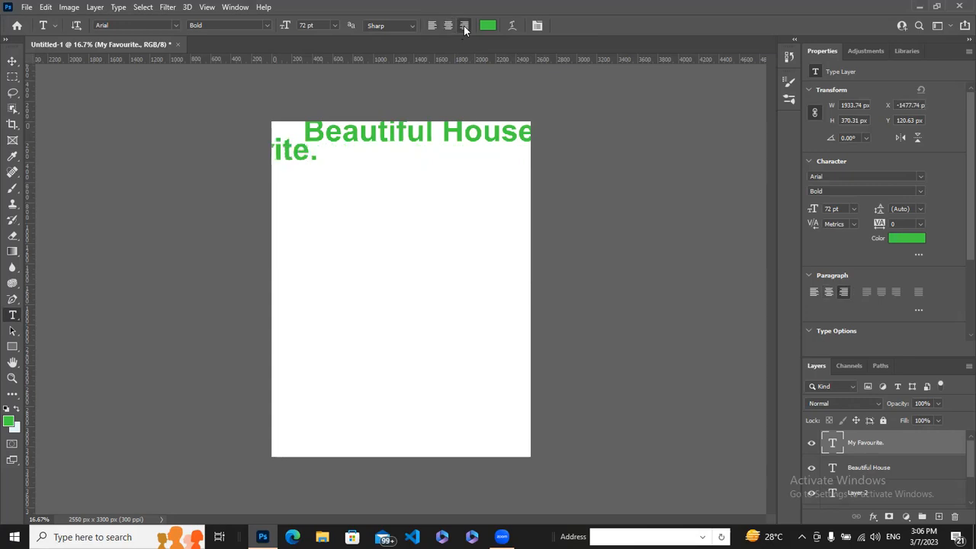
pyautogui.click(450, 25)
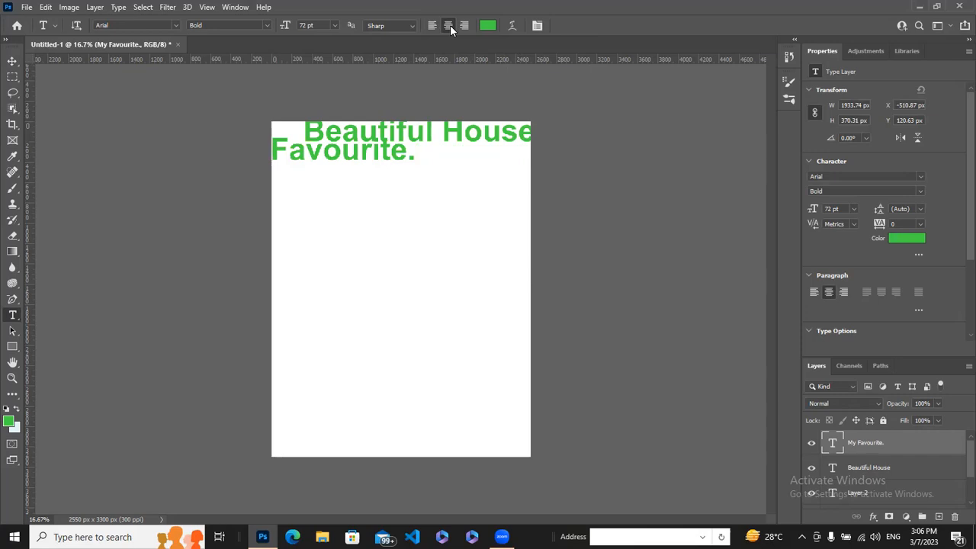
pyautogui.click(435, 24)
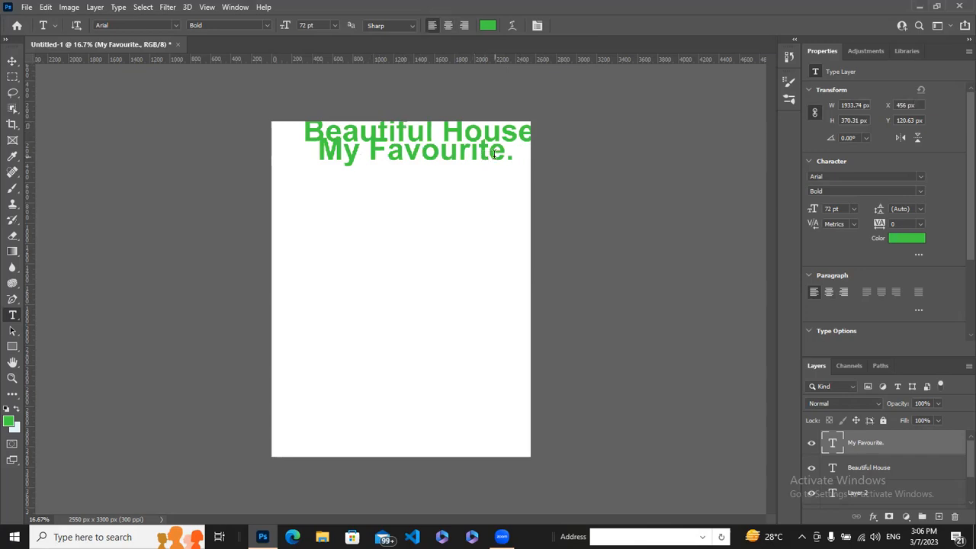
# - Try a line break before "Beautiful House", remove it again and commit the text
pyautogui.click(309, 145)
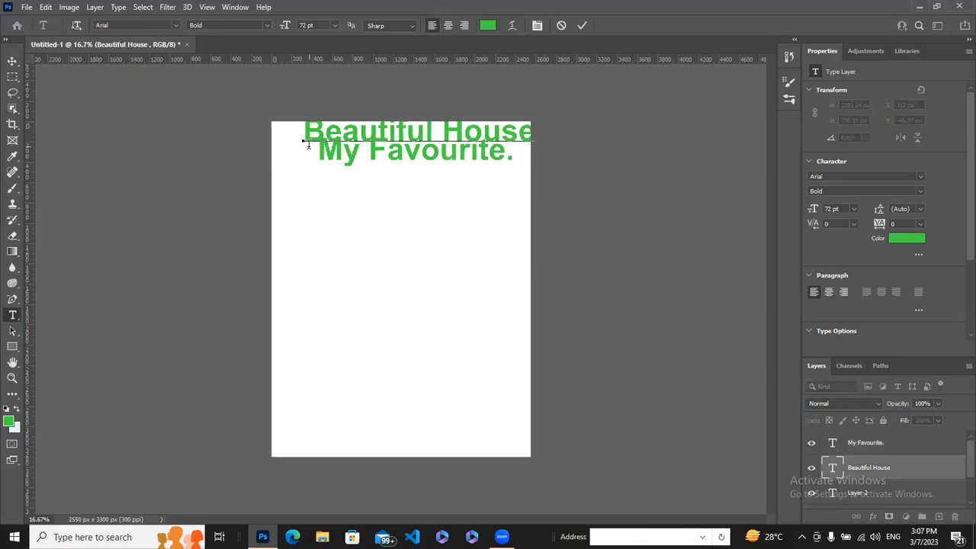
pyautogui.press('Return')
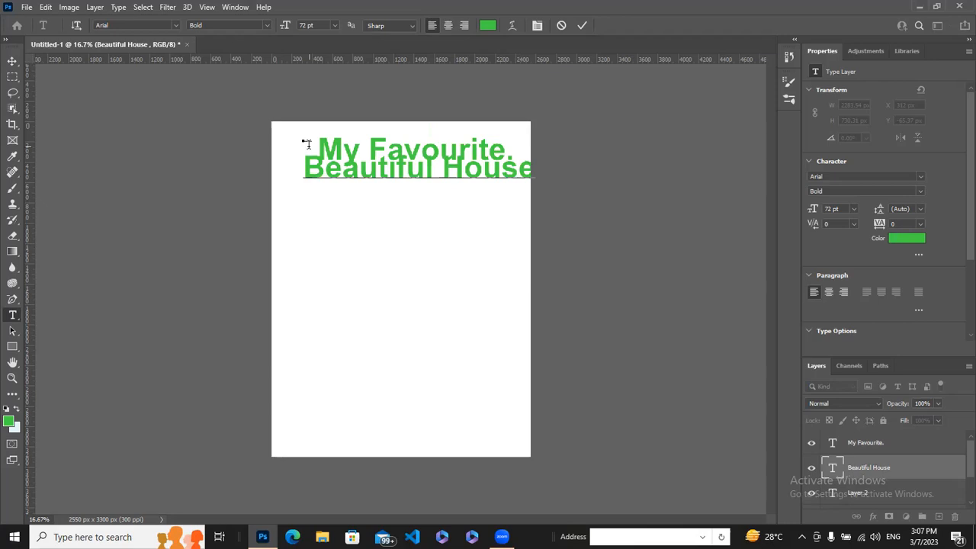
pyautogui.press('BackSpace')
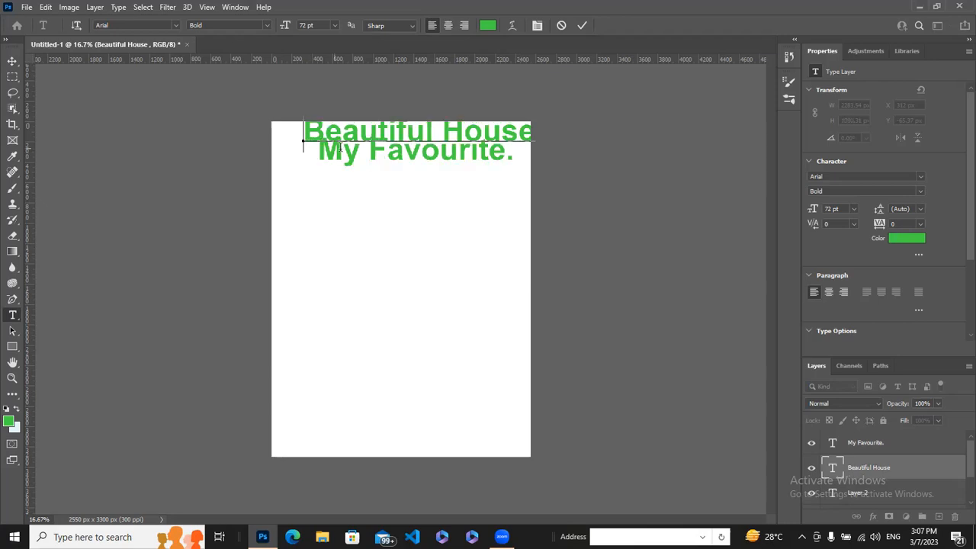
pyautogui.click(514, 153)
pyautogui.click(582, 25)
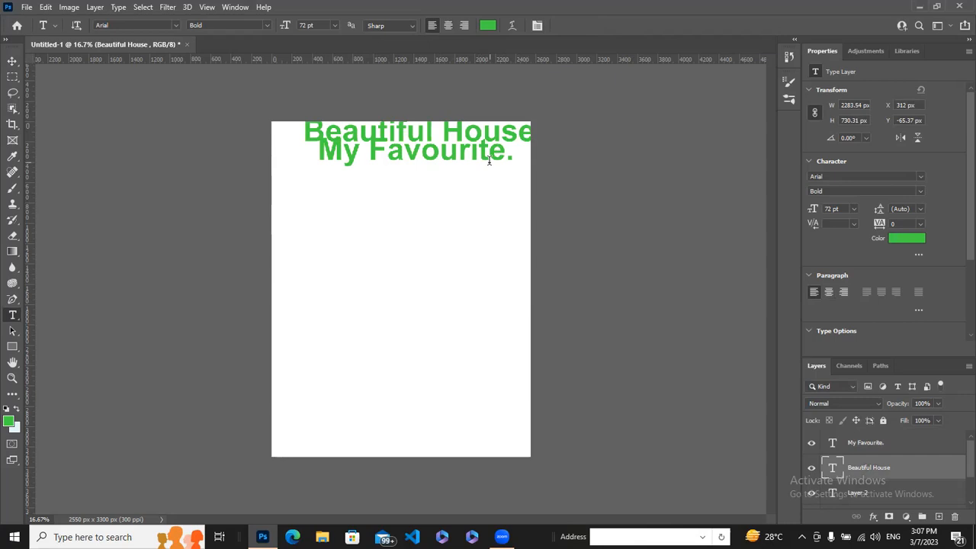
# - Open the jac-alexandru-5r4ABMjnjXk-unsplash photo of the orange car from the carhousepics folder and unlock its background layer
pyautogui.click(26, 8)
pyautogui.click(41, 31)
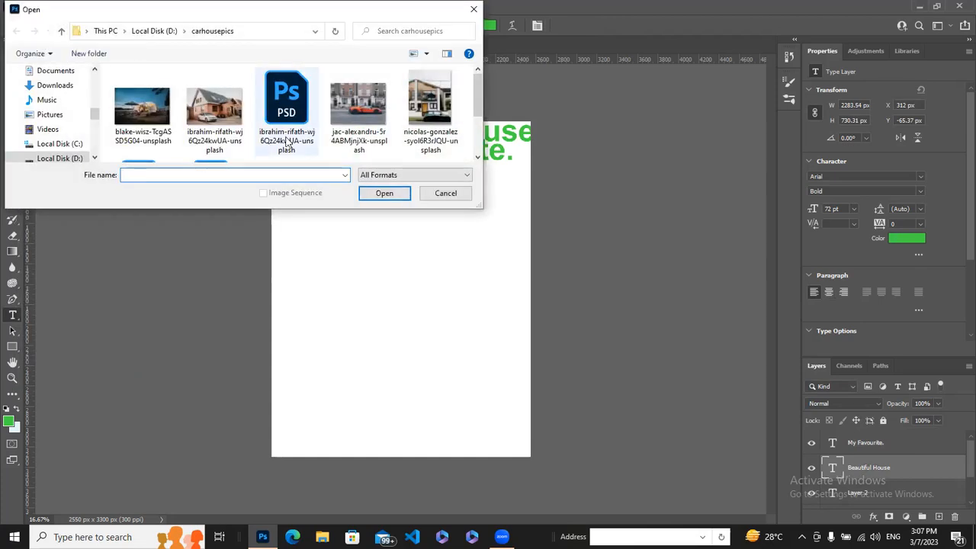
pyautogui.click(356, 113)
pyautogui.click(387, 196)
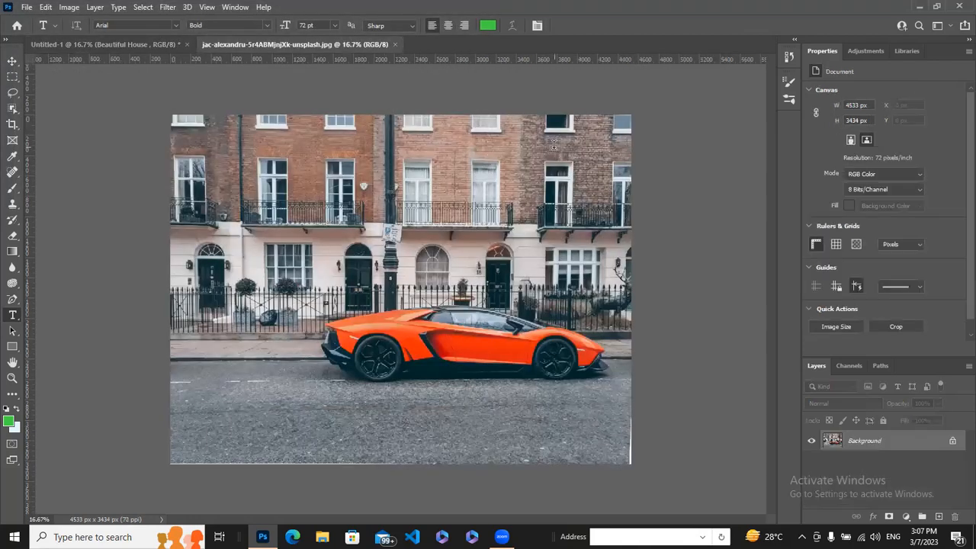
pyautogui.click(953, 443)
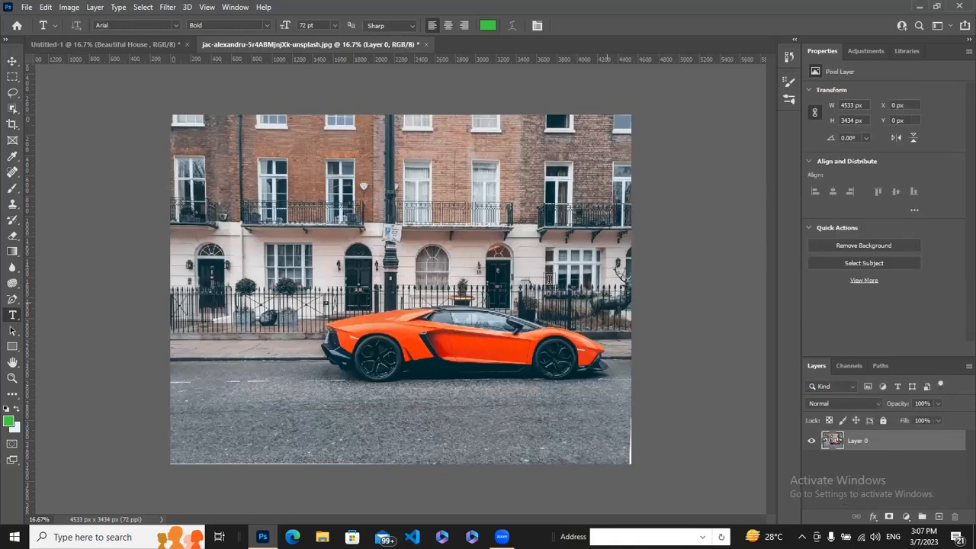
# - Add a Lorem ipsum paragraph text box over the car photo and move the photo layer to about X -48 px, Y 941 px
pyautogui.click(94, 43)
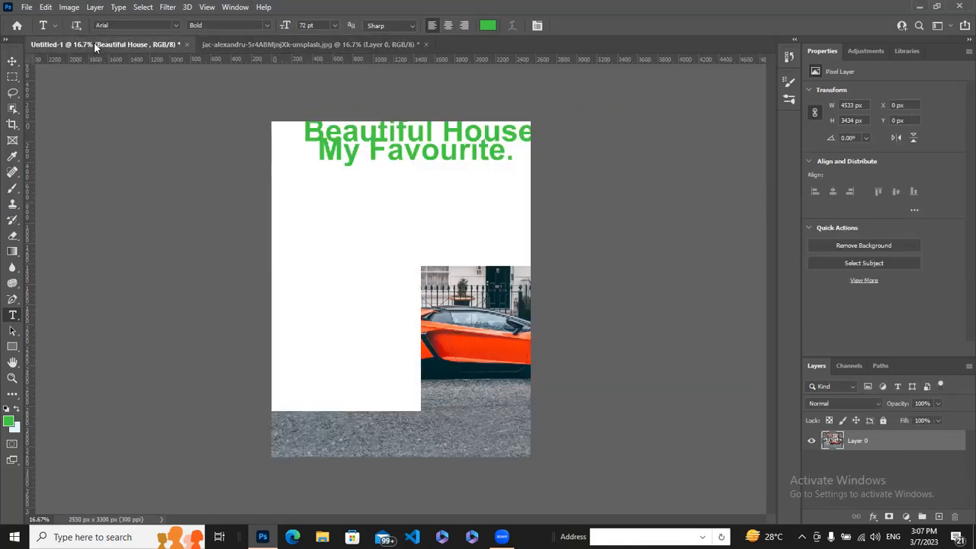
pyautogui.click(312, 45)
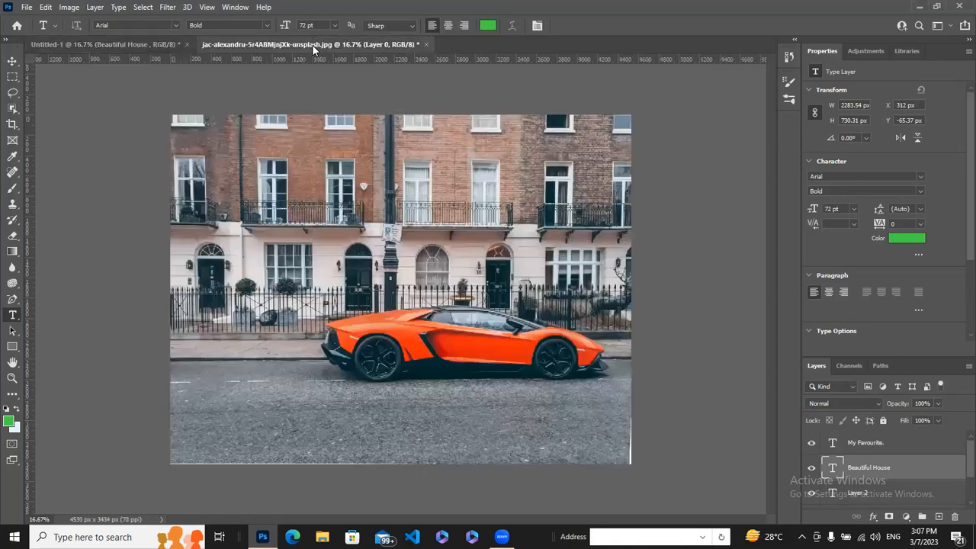
pyautogui.click(145, 40)
pyautogui.click(261, 46)
pyautogui.moveTo(313, 182); pyautogui.dragTo(268, 267)
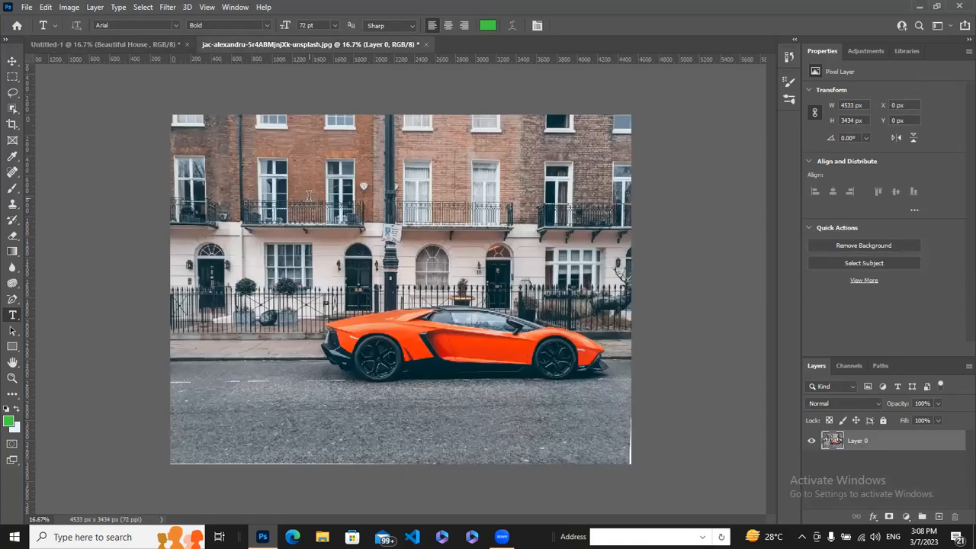
pyautogui.click(11, 61)
pyautogui.moveTo(269, 162); pyautogui.dragTo(261, 259)
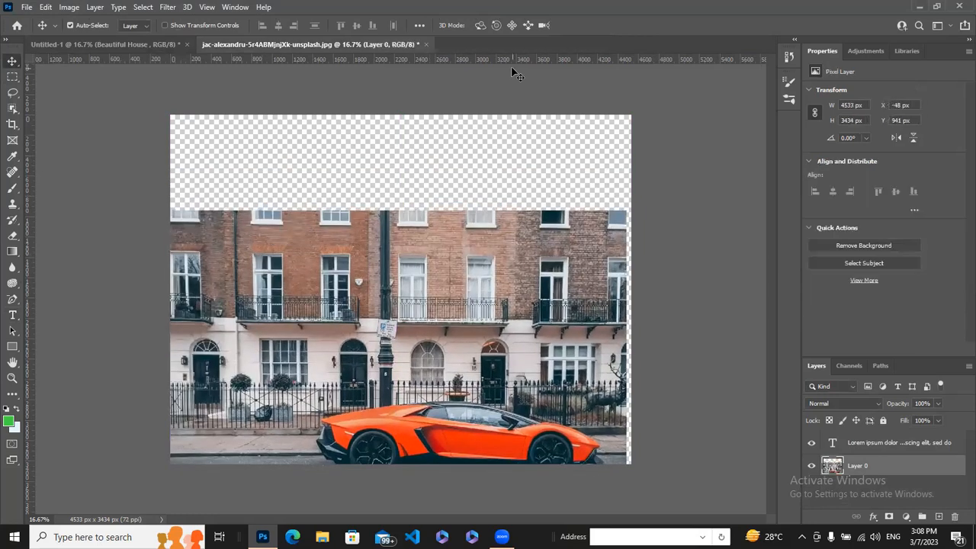
# - Begin closing the car photo with its changes saved as a Photoshop file, then cancel the save
pyautogui.click(426, 45)
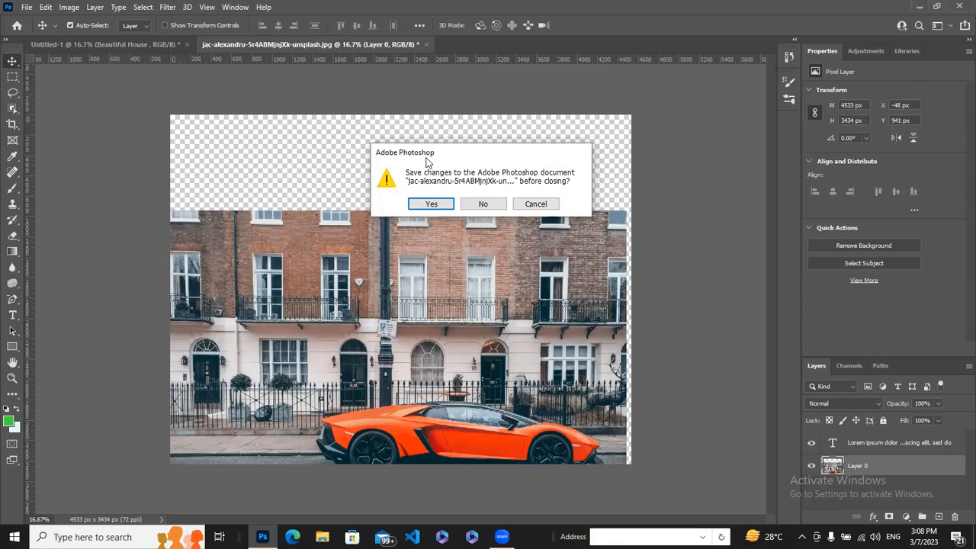
pyautogui.click(430, 204)
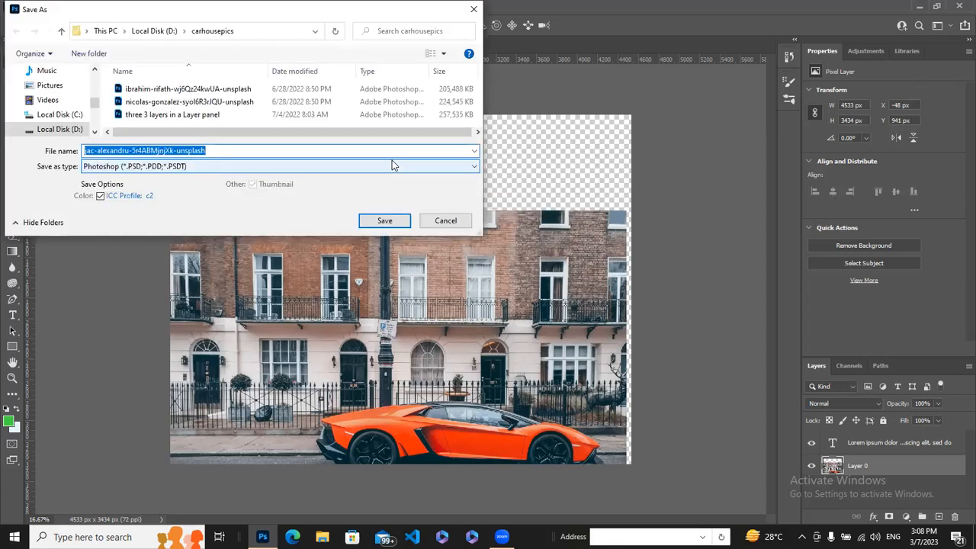
pyautogui.click(457, 223)
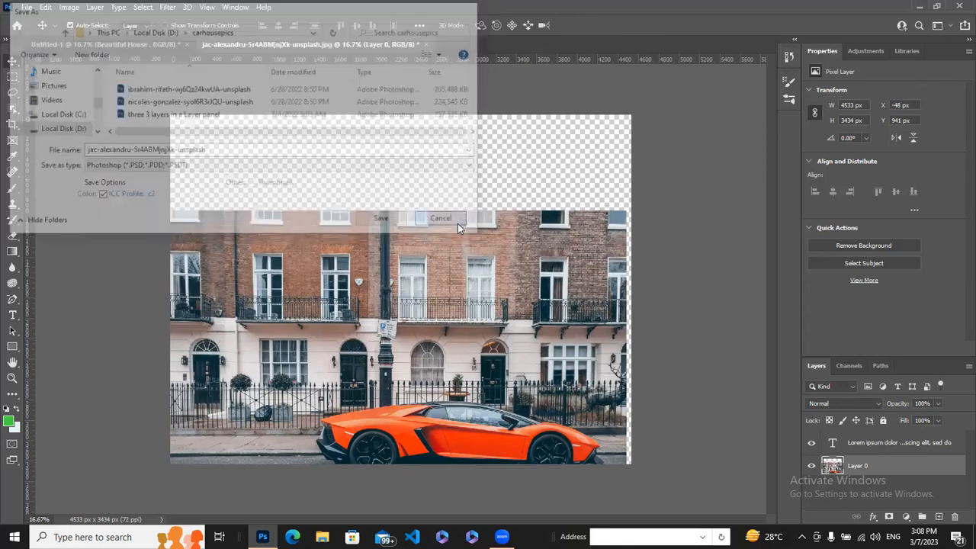
# - Nudge the photo layer and fill it with the pale blue background colour, the green foreground colour, and pale blue again
pyautogui.moveTo(369, 249)
pyautogui.mouseDown()
pyautogui.moveTo(405, 200)
pyautogui.moveTo(362, 145)
pyautogui.moveTo(377, 190)
pyautogui.moveTo(362, 191)
pyautogui.moveTo(368, 267)
pyautogui.moveTo(376, 235)
pyautogui.mouseUp()
pyautogui.hotkey('ctrl', 'BackSpace')
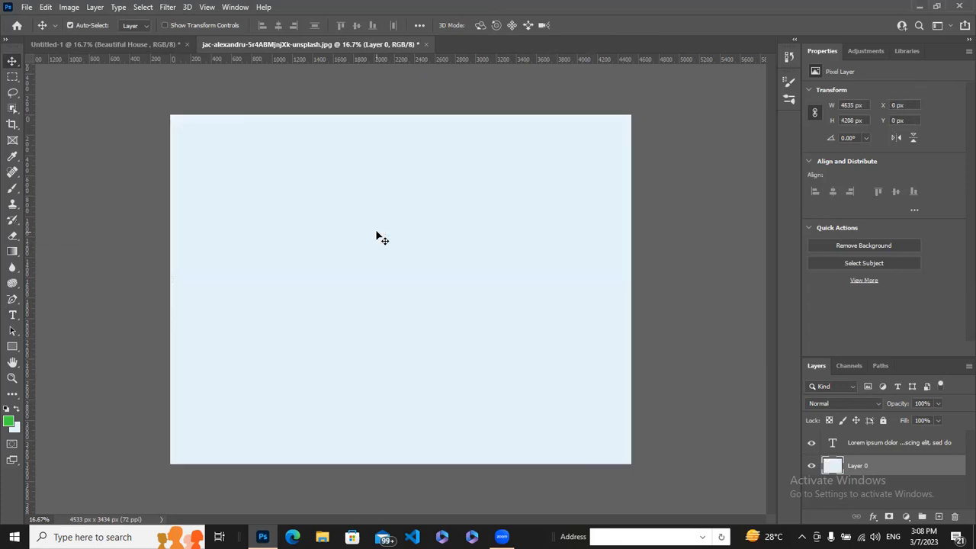
pyautogui.hotkey('alt', 'BackSpace')
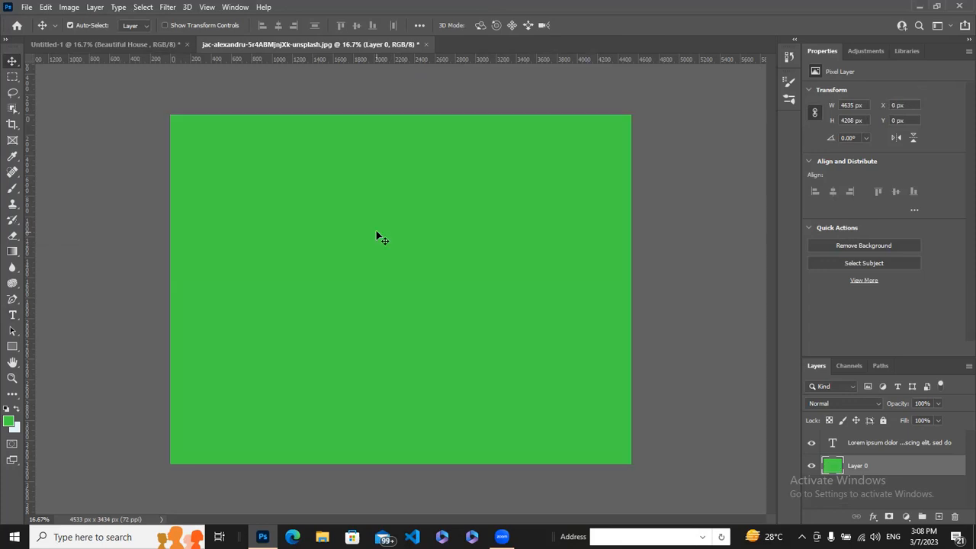
pyautogui.hotkey('ctrl', 'BackSpace')
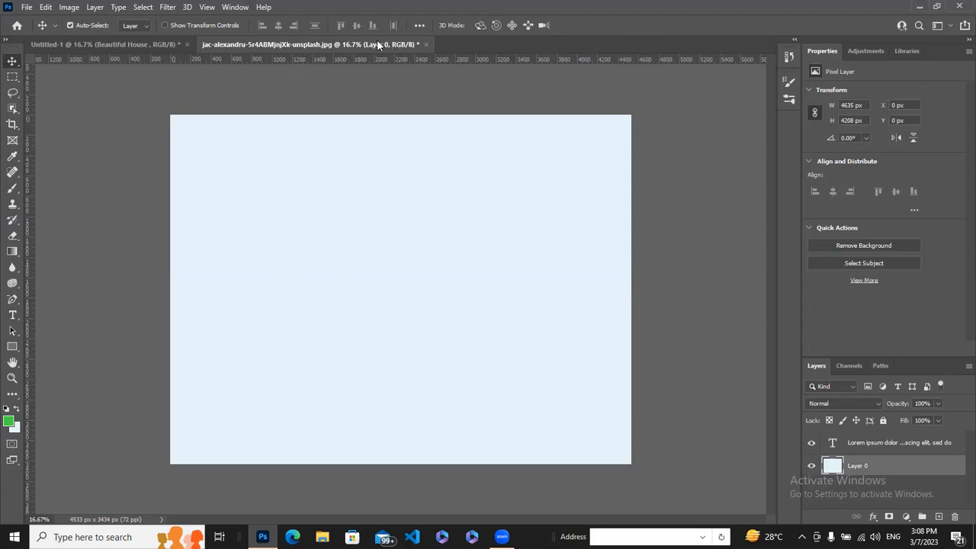
# - Check the Untitled-1 page and close the car photo document without saving
pyautogui.click(106, 44)
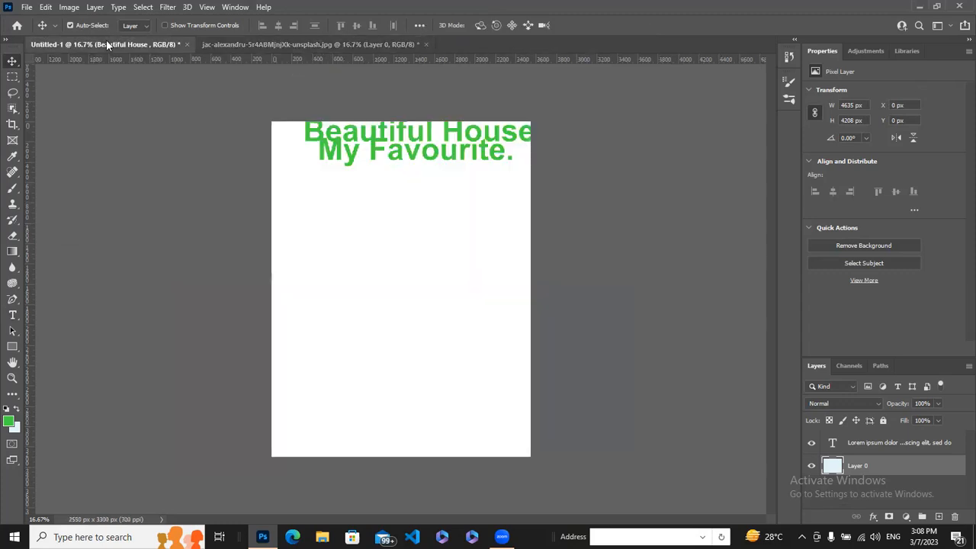
pyautogui.click(263, 45)
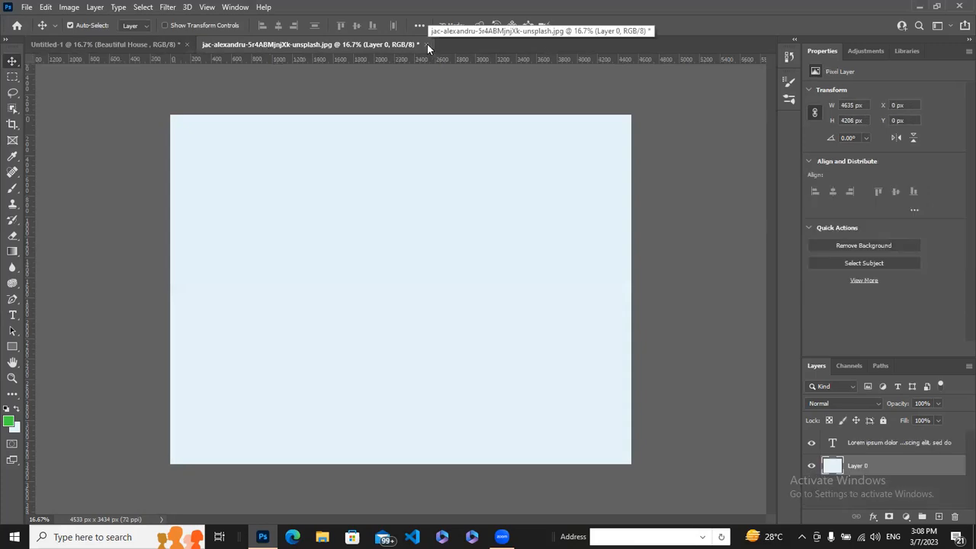
pyautogui.click(427, 44)
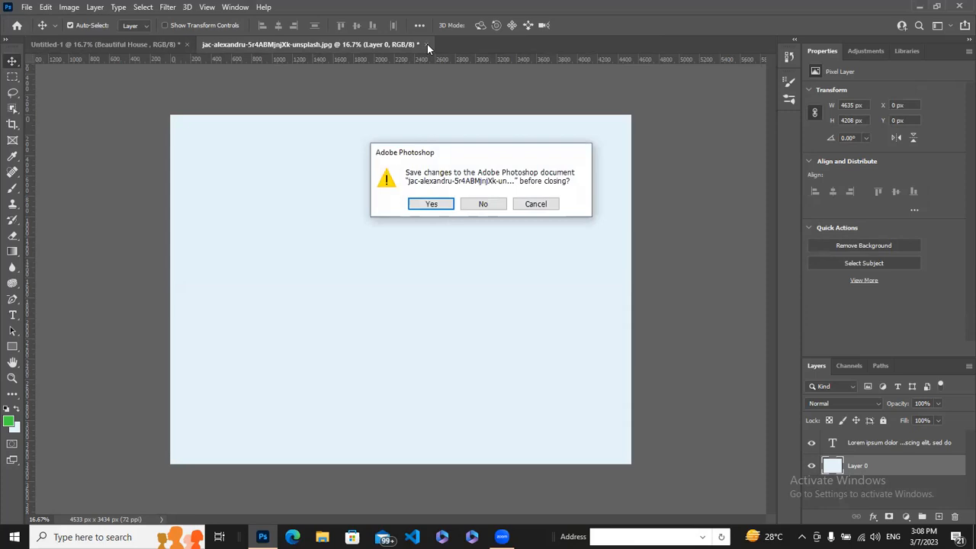
pyautogui.click(483, 204)
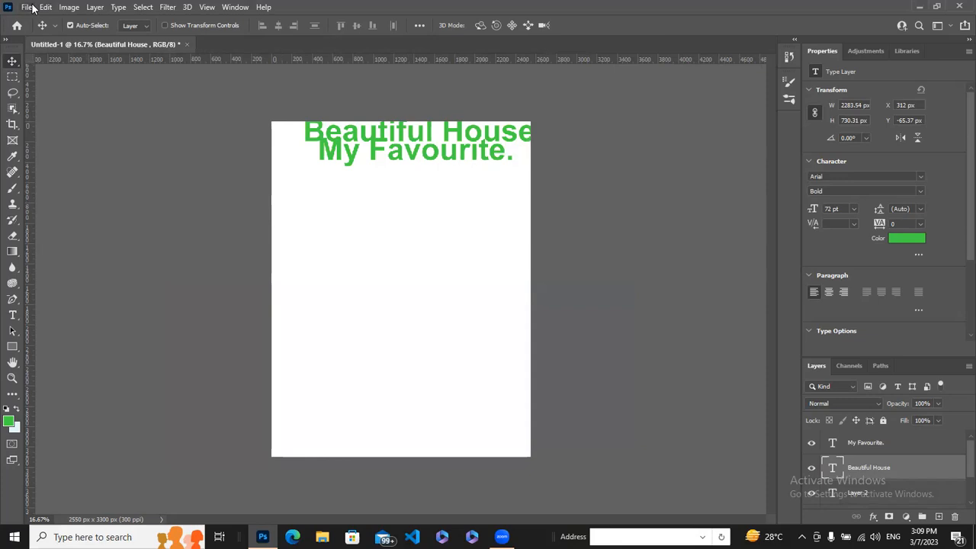
# - Move "My Favourite." to about X 372 px, Y 331 px and shift "Beautiful House" down and left so it fits inside the page
pyautogui.rightClick(13, 64)
pyautogui.click(55, 62)
pyautogui.click(358, 155)
pyautogui.moveTo(359, 155); pyautogui.dragTo(343, 174)
pyautogui.moveTo(384, 131); pyautogui.dragTo(366, 144)
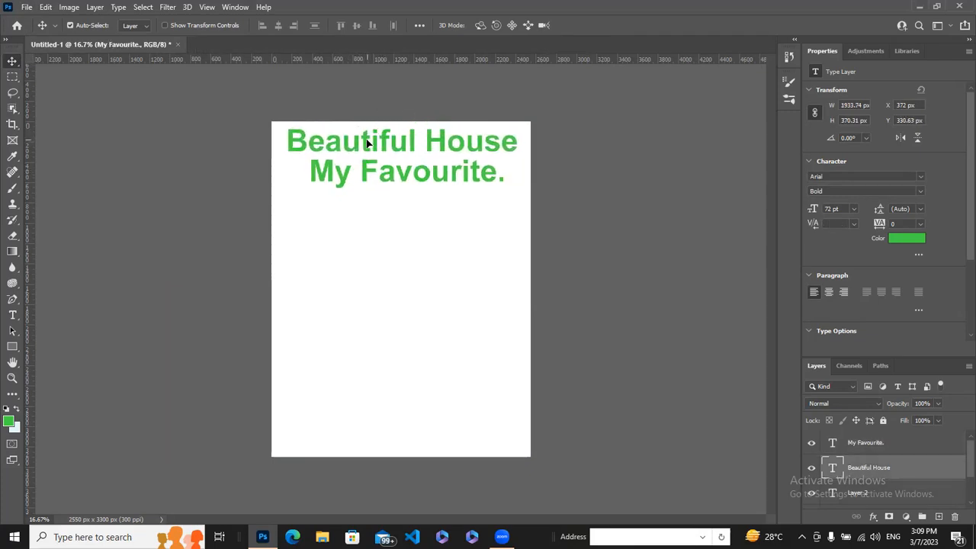
# - Add a separate text line reading "I like the most." below "My Favourite." in 72 pt Arial Bold
pyautogui.click(361, 193)
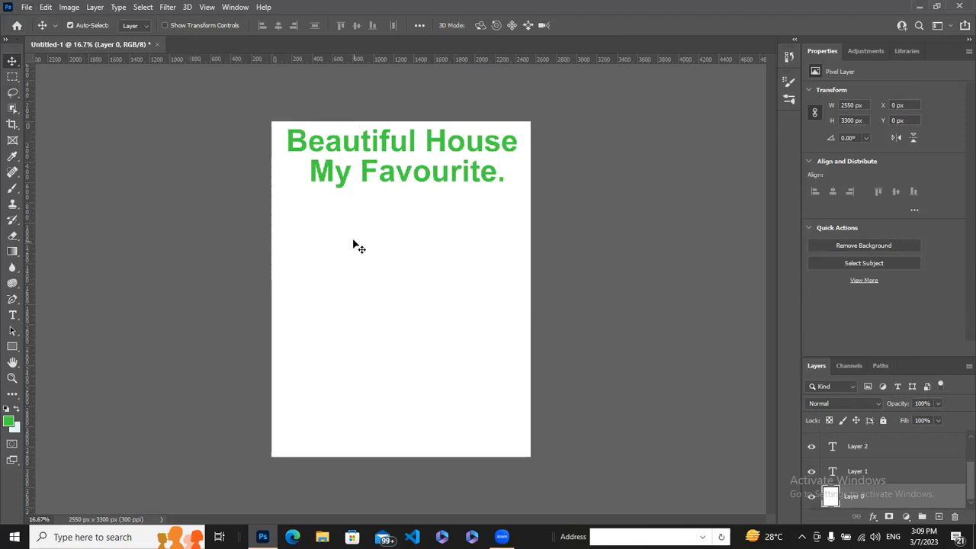
pyautogui.click(13, 316)
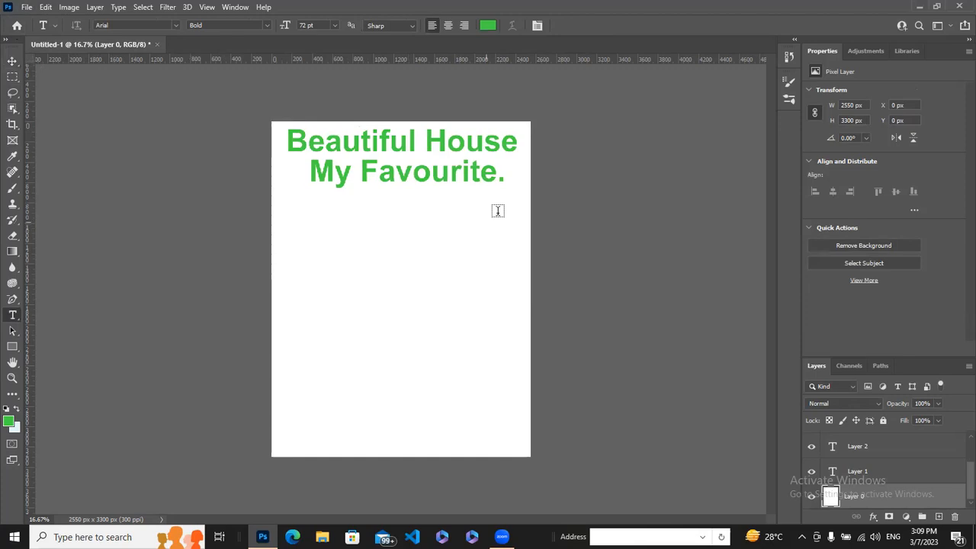
pyautogui.click(294, 218)
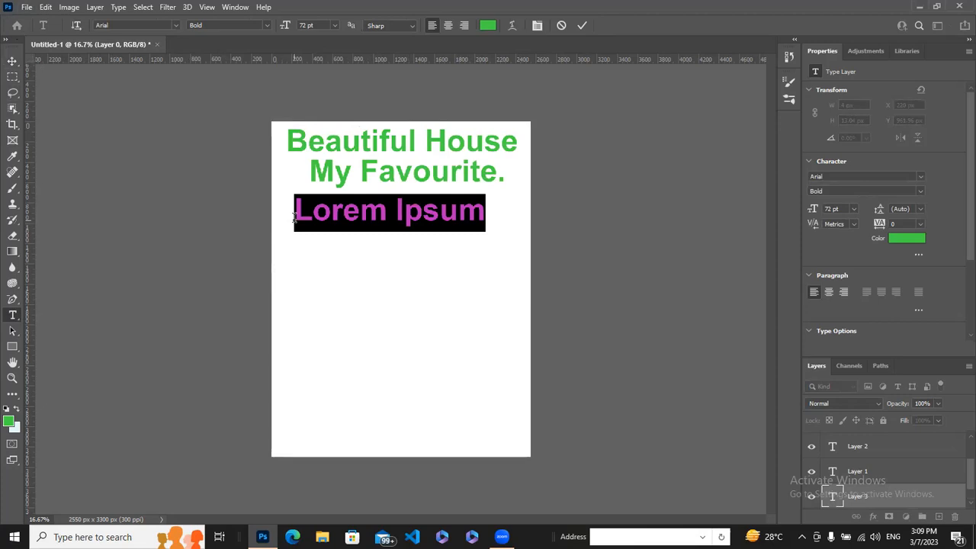
pyautogui.write('I')
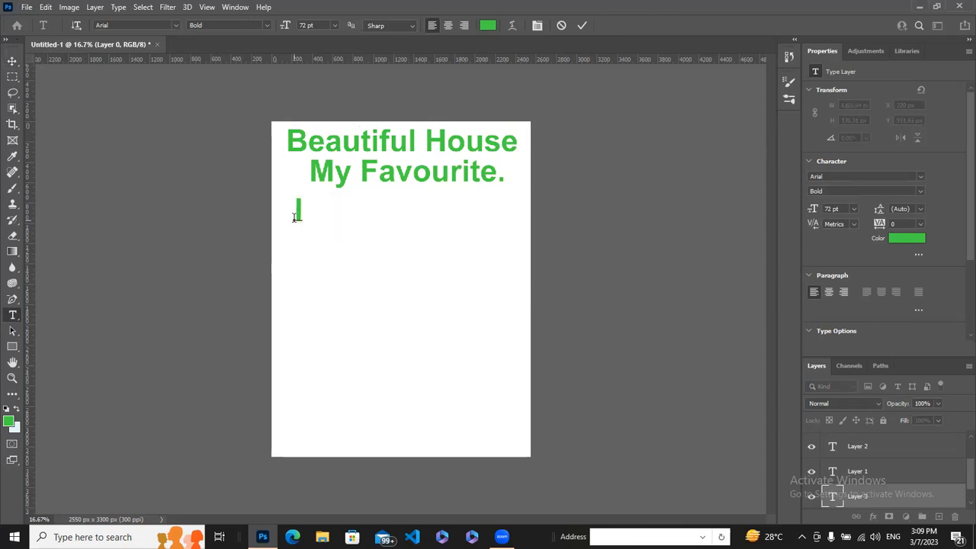
pyautogui.write(' lik')
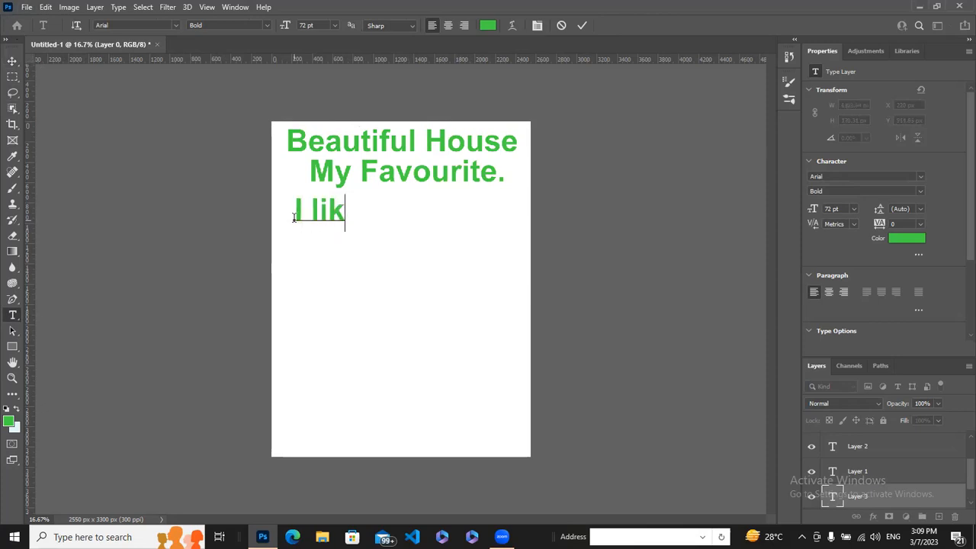
pyautogui.write('e the ')
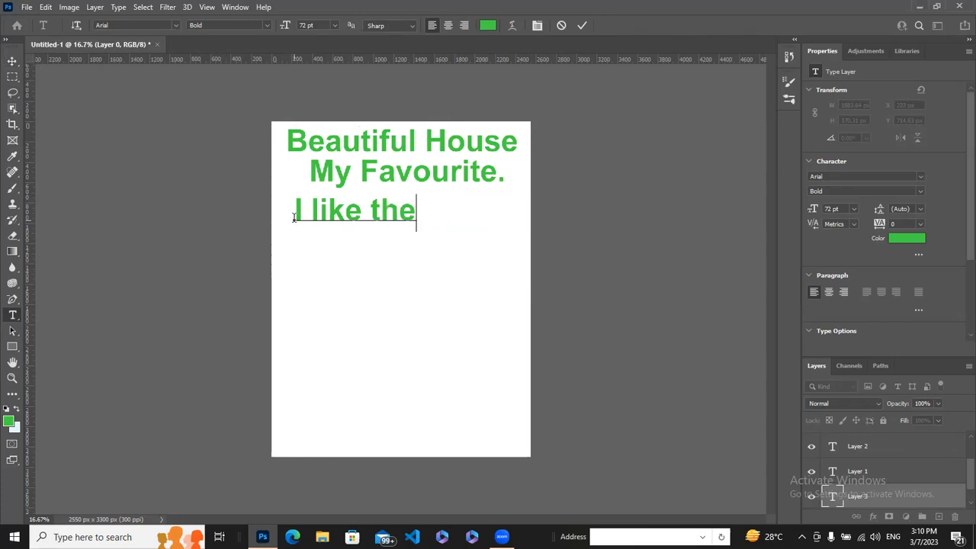
pyautogui.write('mo')
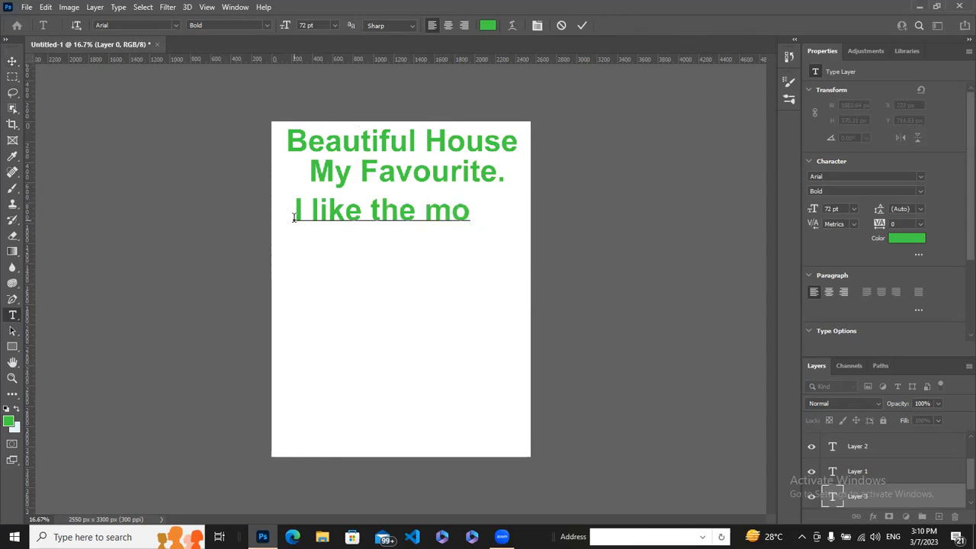
pyautogui.write('st.')
# - Try to change the text colour of "I like the most." to orange-red e44b33 and commit the line
pyautogui.click(903, 237)
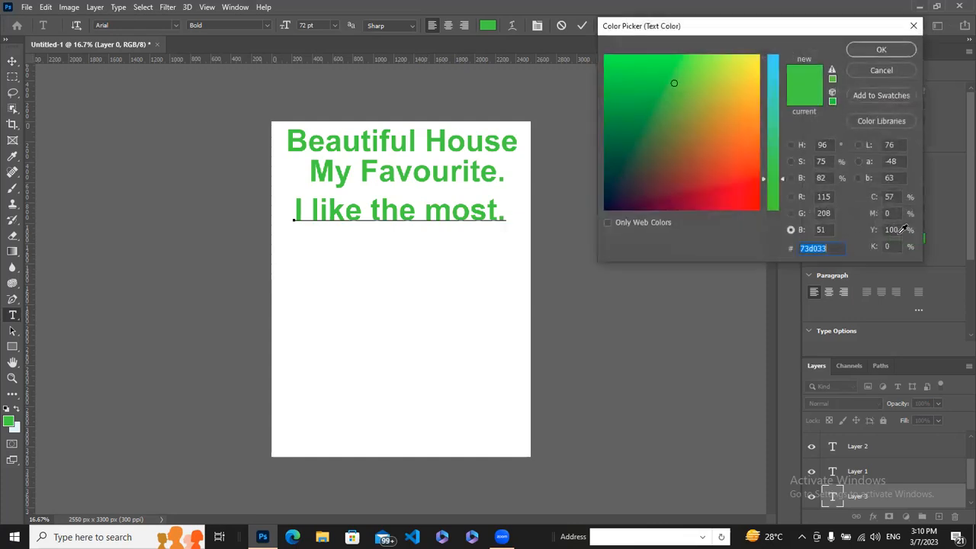
pyautogui.click(743, 164)
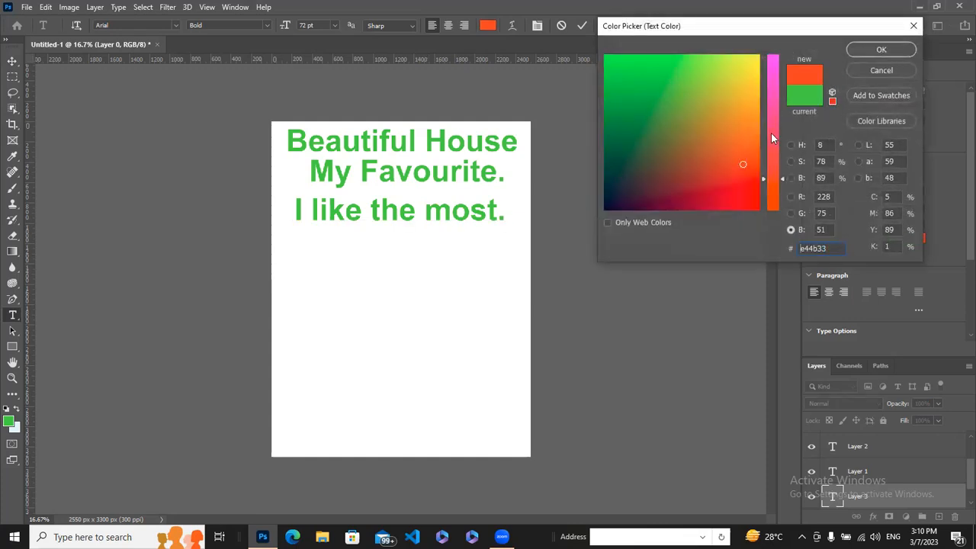
pyautogui.click(881, 51)
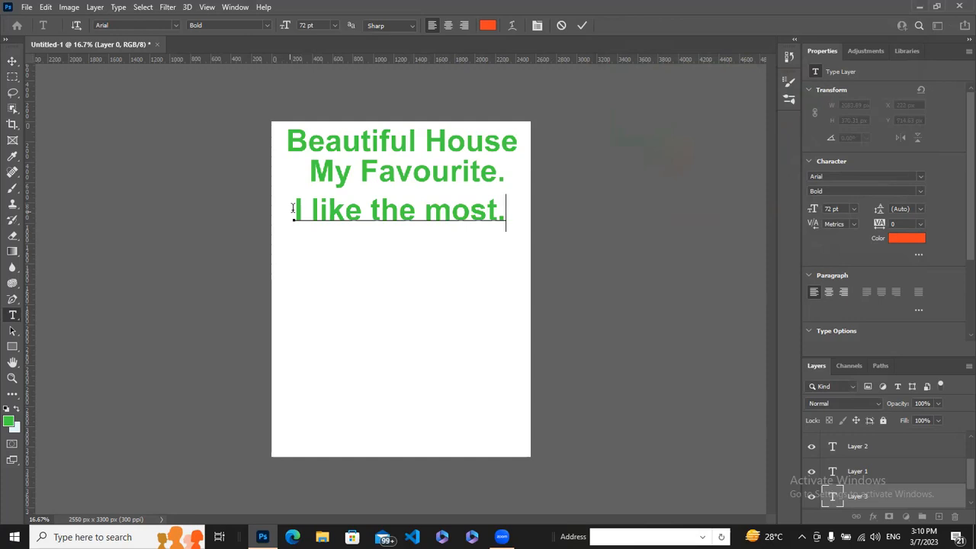
pyautogui.moveTo(293, 208); pyautogui.dragTo(527, 221)
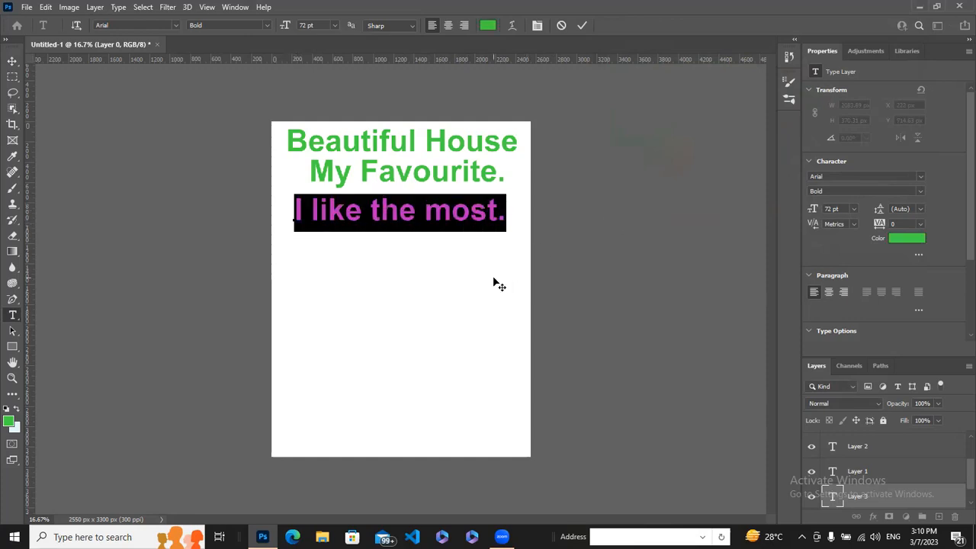
pyautogui.click(581, 26)
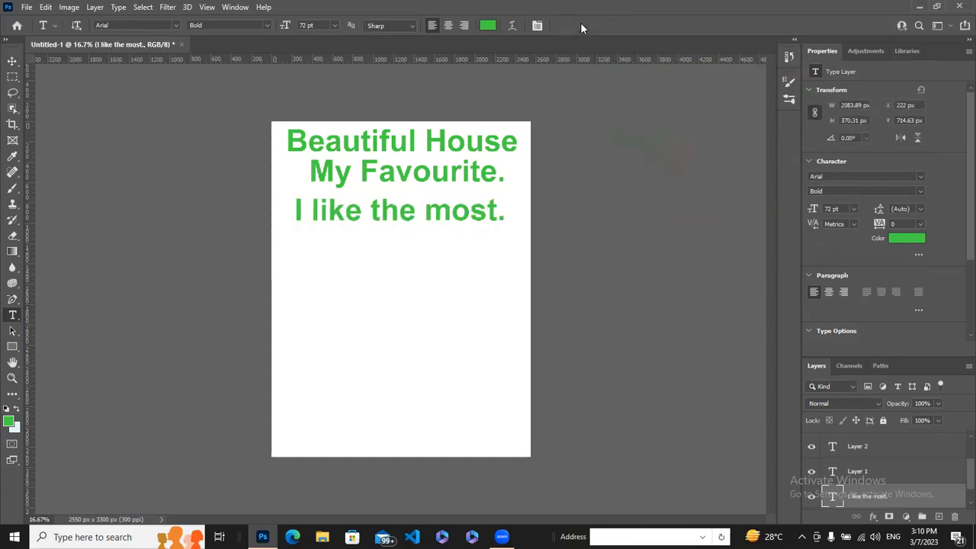
# - Select the whole "I like the most." line, recolour it red c73d33 and commit the edit
pyautogui.click(492, 212)
pyautogui.moveTo(493, 212); pyautogui.dragTo(295, 211)
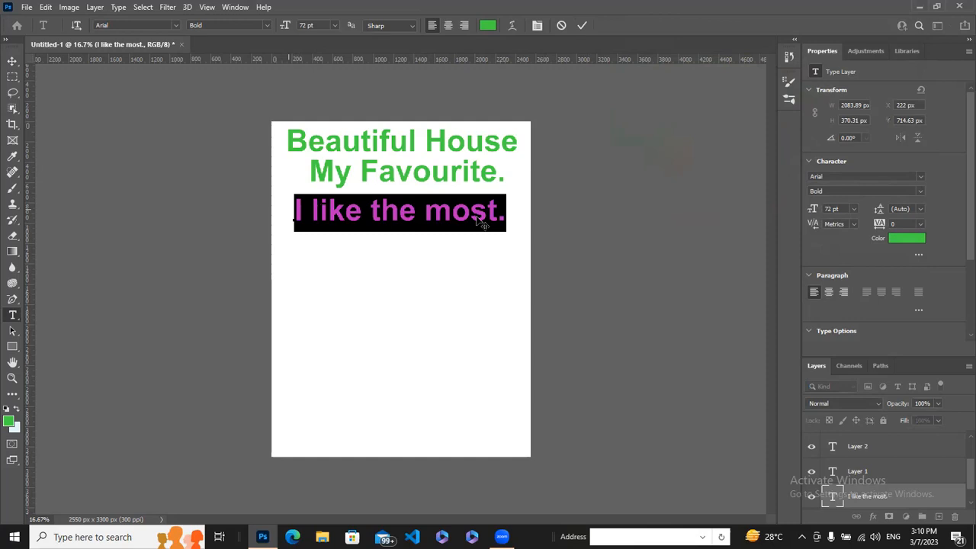
pyautogui.click(907, 239)
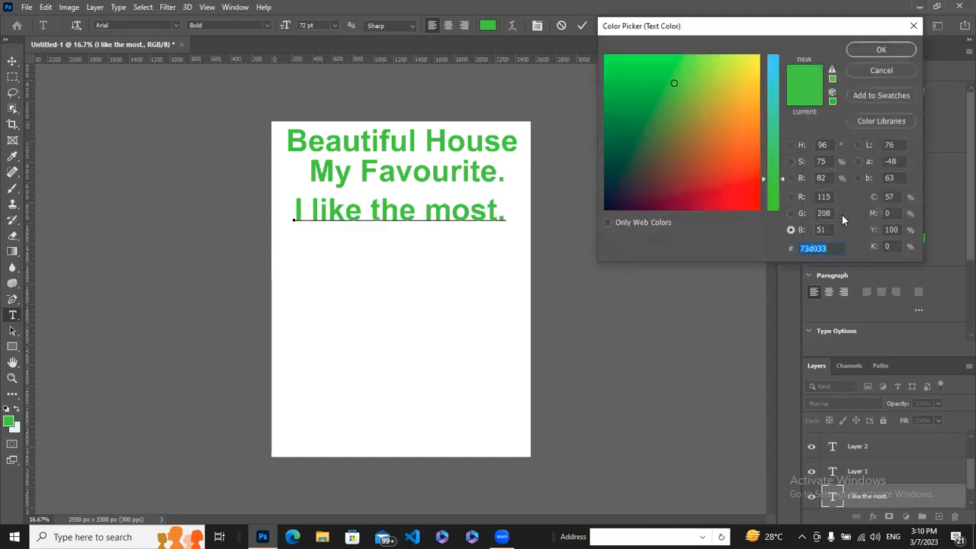
pyautogui.click(725, 173)
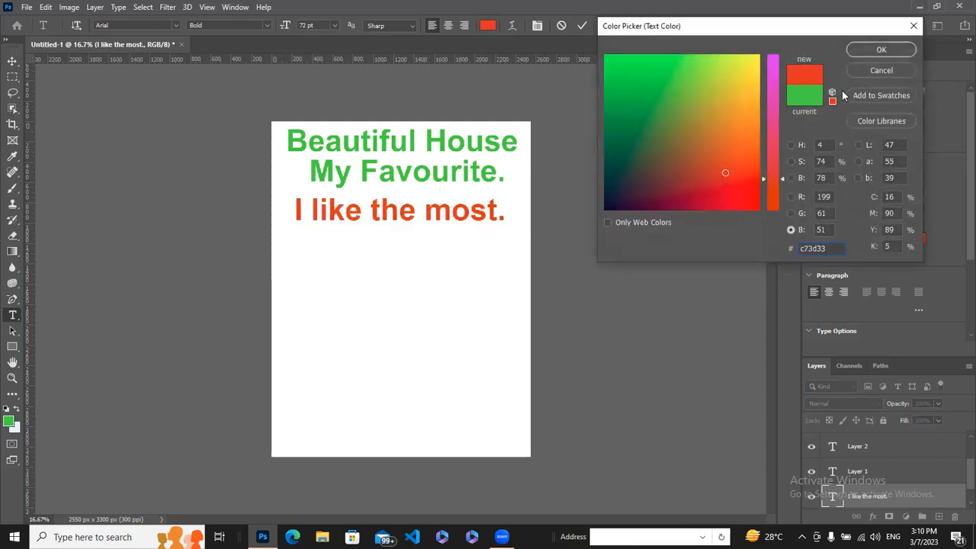
pyautogui.click(882, 50)
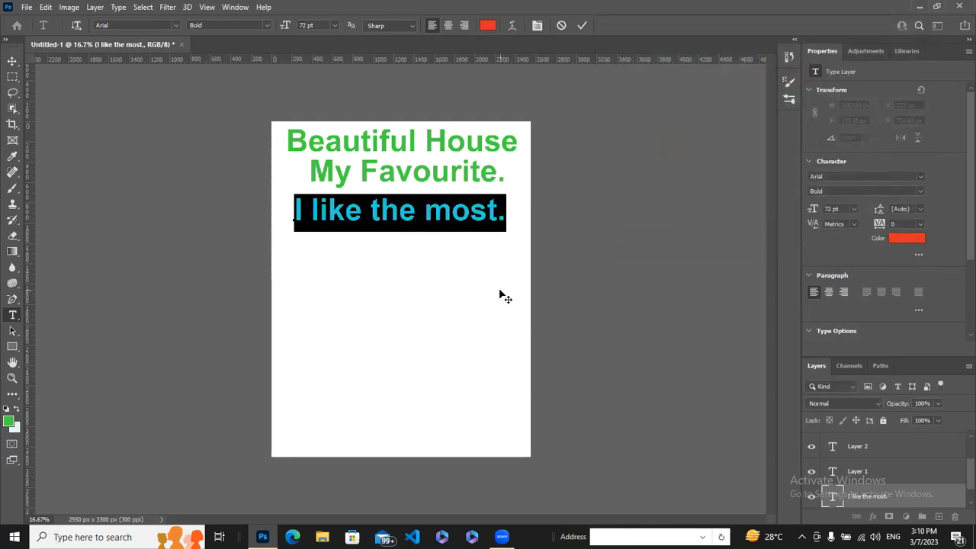
pyautogui.click(582, 26)
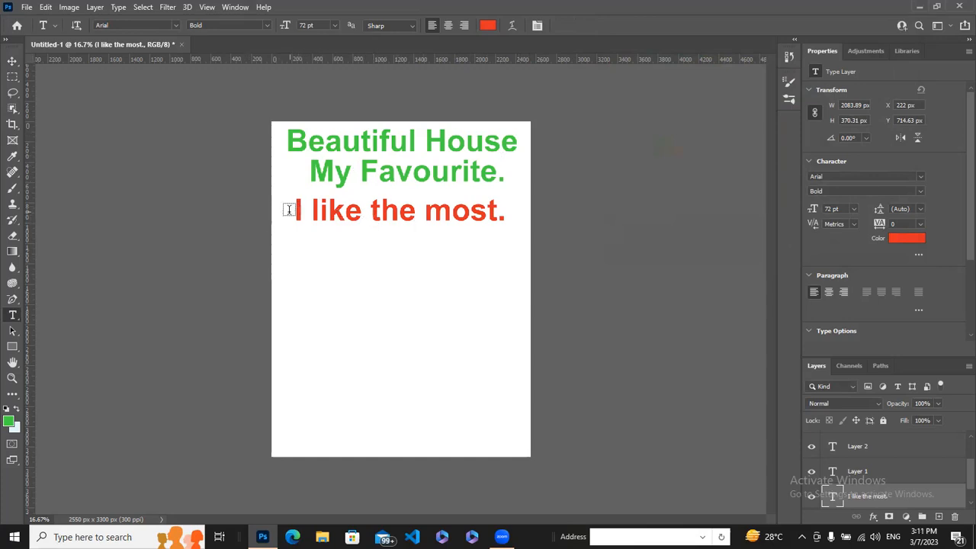
# - Add a placeholder text box about 1932 px by 96 px over "I like the most." and try centre, right and left alignment
pyautogui.moveTo(290, 211); pyautogui.dragTo(486, 219)
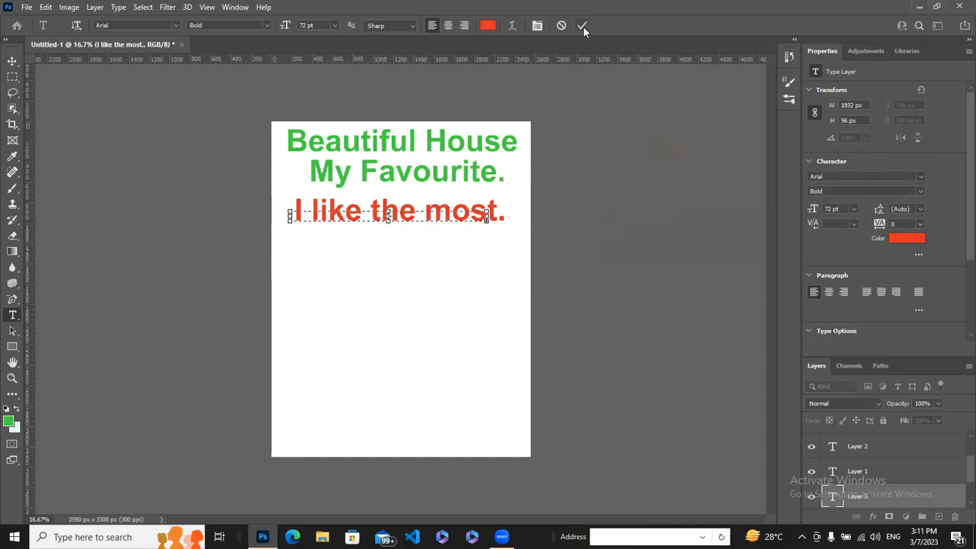
pyautogui.click(582, 26)
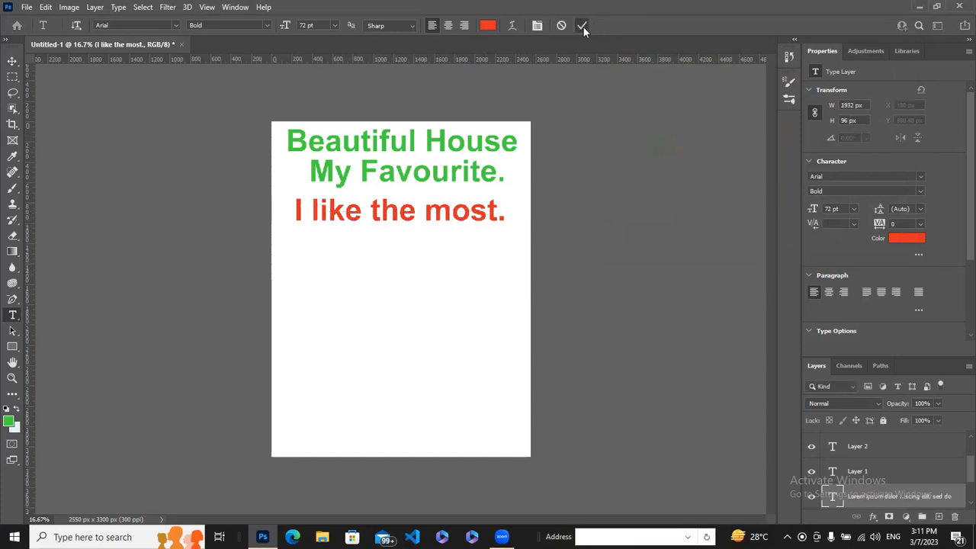
pyautogui.click(449, 26)
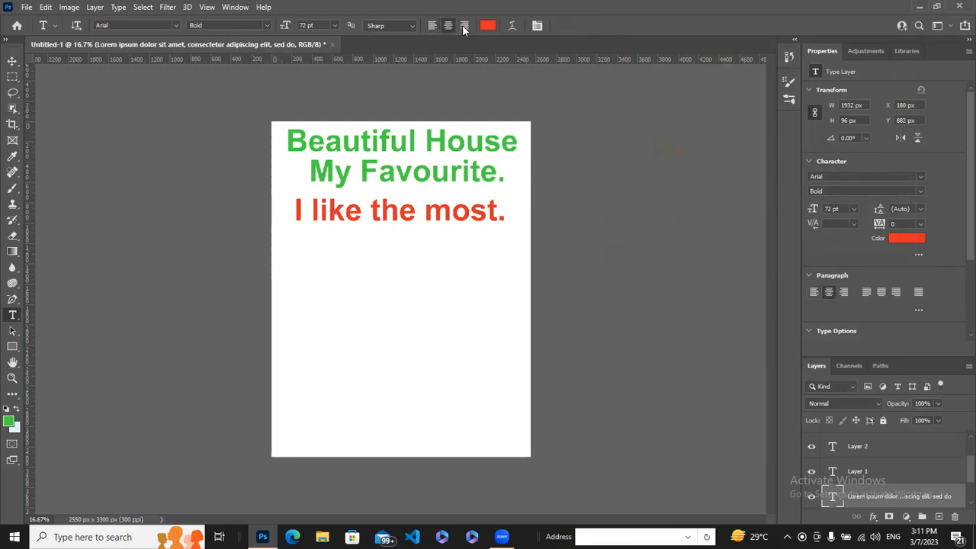
pyautogui.click(468, 25)
pyautogui.click(432, 26)
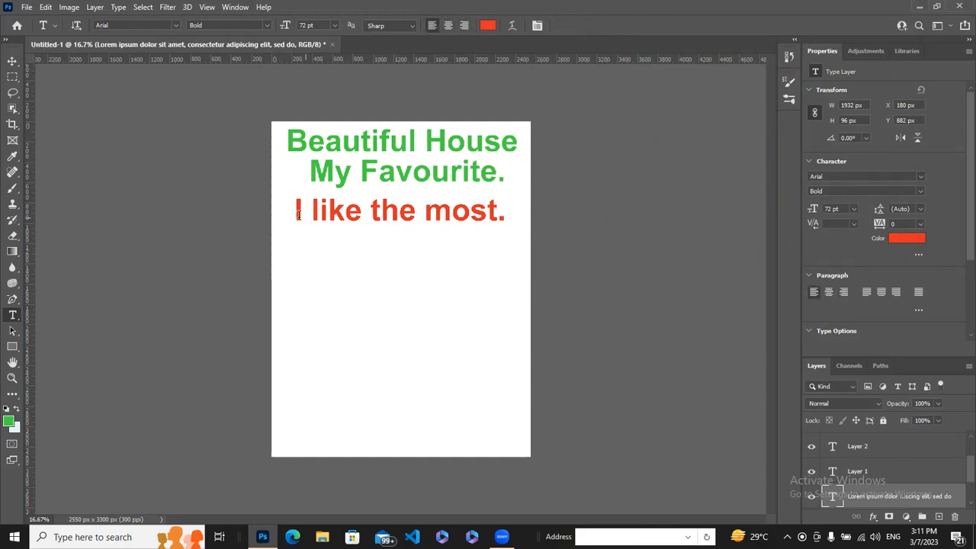
# - Add a second placeholder text box about 2220 px by 270 px over the "I like the most." line and commit it
pyautogui.moveTo(287, 204); pyautogui.dragTo(514, 234)
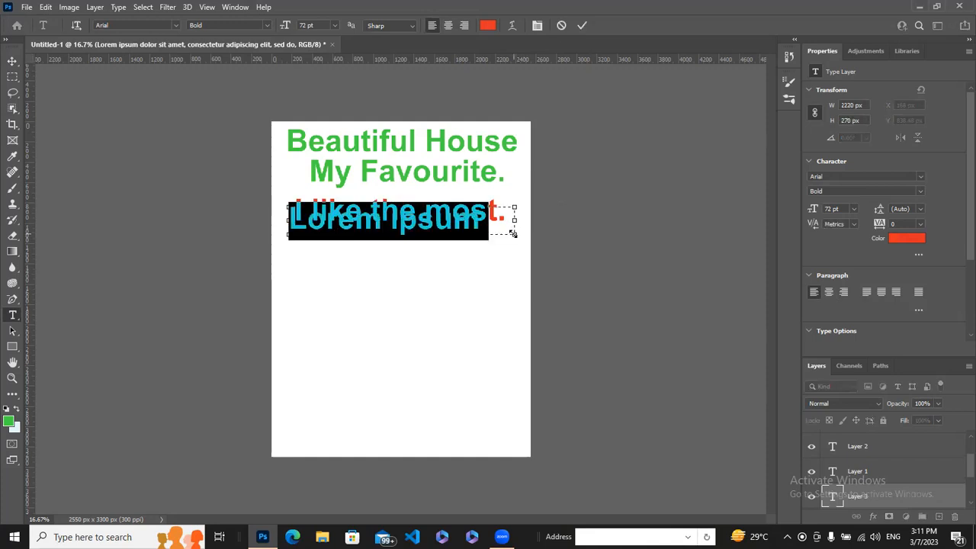
pyautogui.click(582, 26)
pyautogui.click(480, 223)
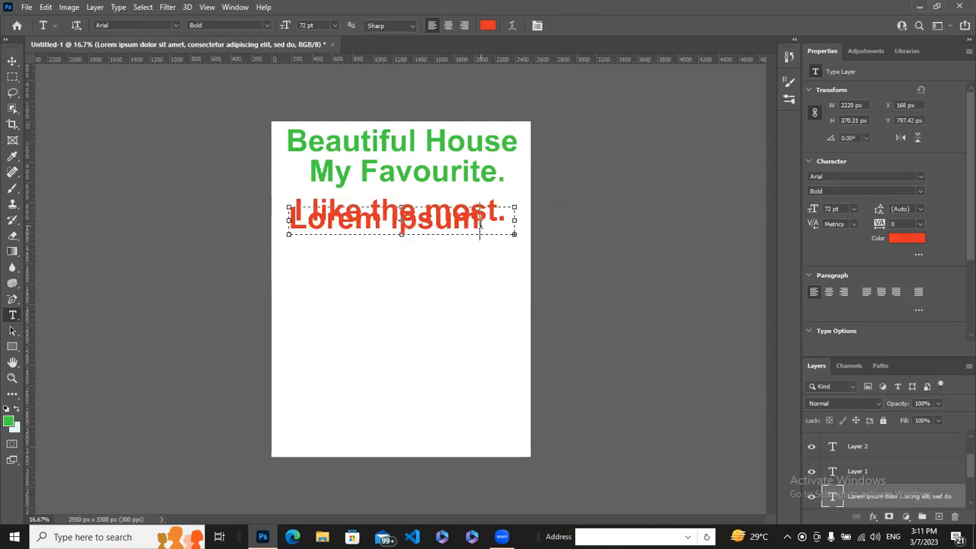
pyautogui.click(581, 26)
# - Insert "nnnn" after the first letter of the "Lorem Ipsum" placeholder, then delete those letters and the "L"
pyautogui.click(302, 222)
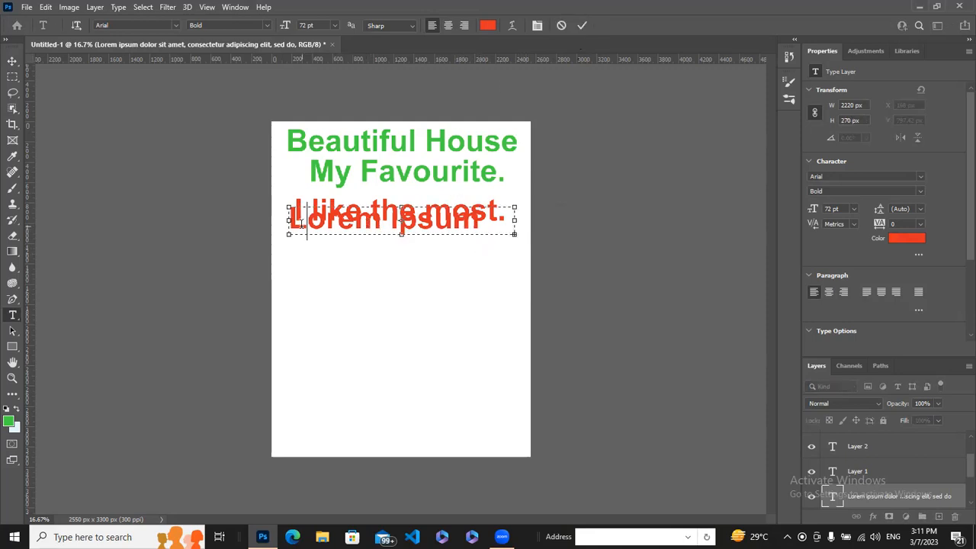
pyautogui.write('nnnnorem')
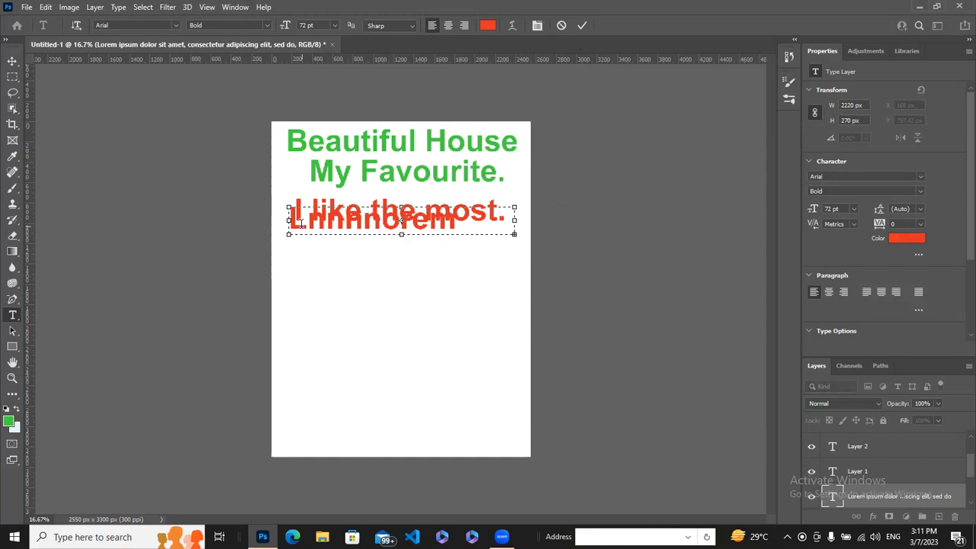
pyautogui.press('BackSpace')
pyautogui.press('BackSpace')
pyautogui.press('BackSpace')
pyautogui.press('BackSpace')
pyautogui.press('BackSpace')
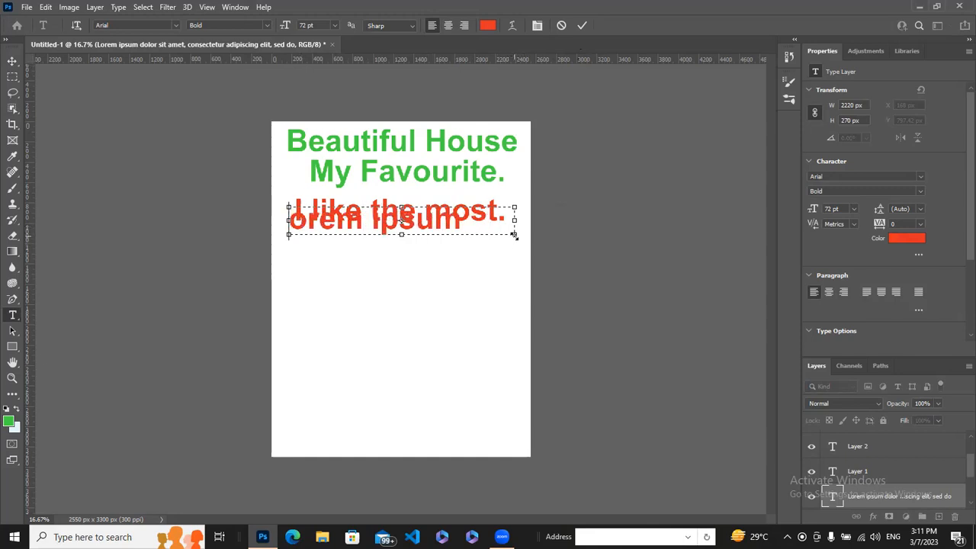
# - Shrink and flip the placeholder text box to about 336 px by 48 px so its text is hidden, and commit it
pyautogui.moveTo(499, 233); pyautogui.dragTo(321, 239)
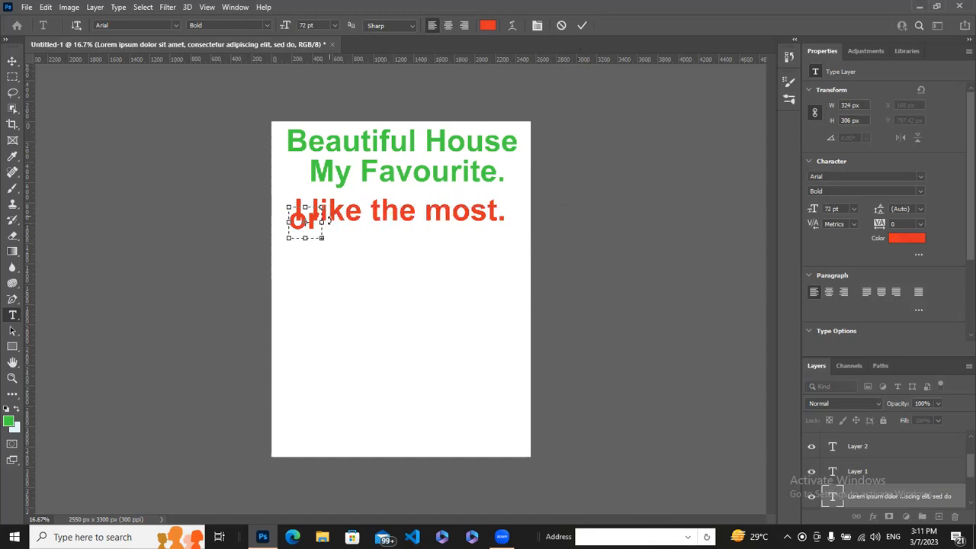
pyautogui.moveTo(314, 232); pyautogui.dragTo(279, 205)
pyautogui.hotkey('ctrl', 'Return')
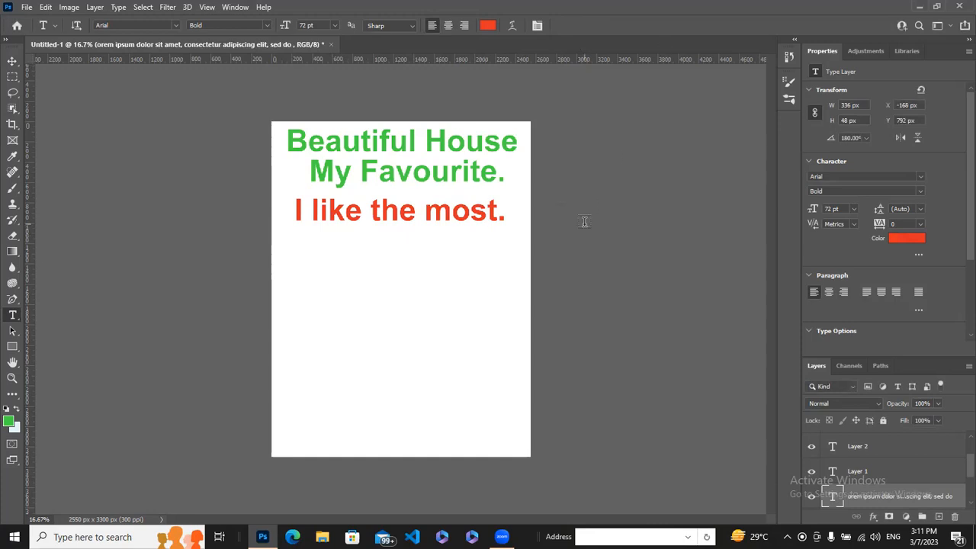
# - Add a red text line reading "I LIKE RED CAR" directly below "I like the most."
pyautogui.click(295, 250)
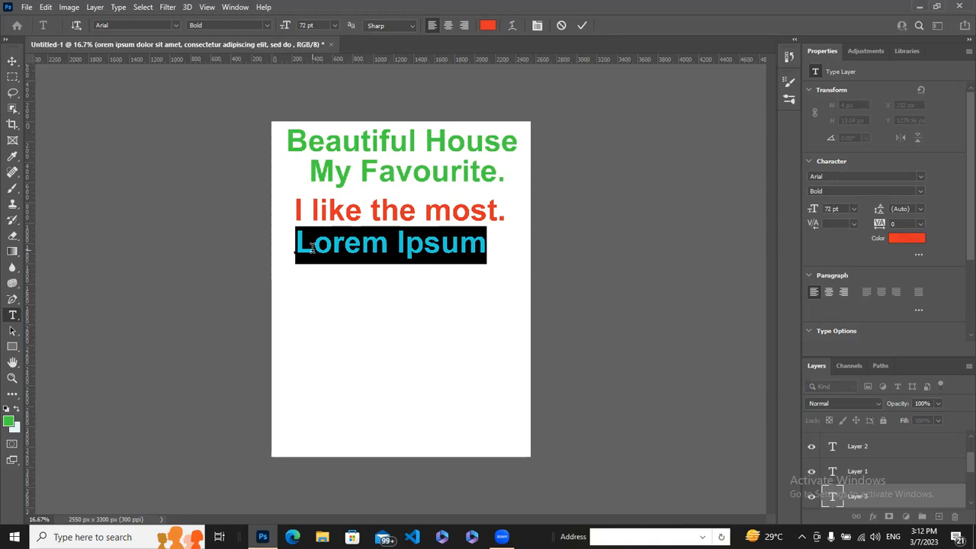
pyautogui.write('I')
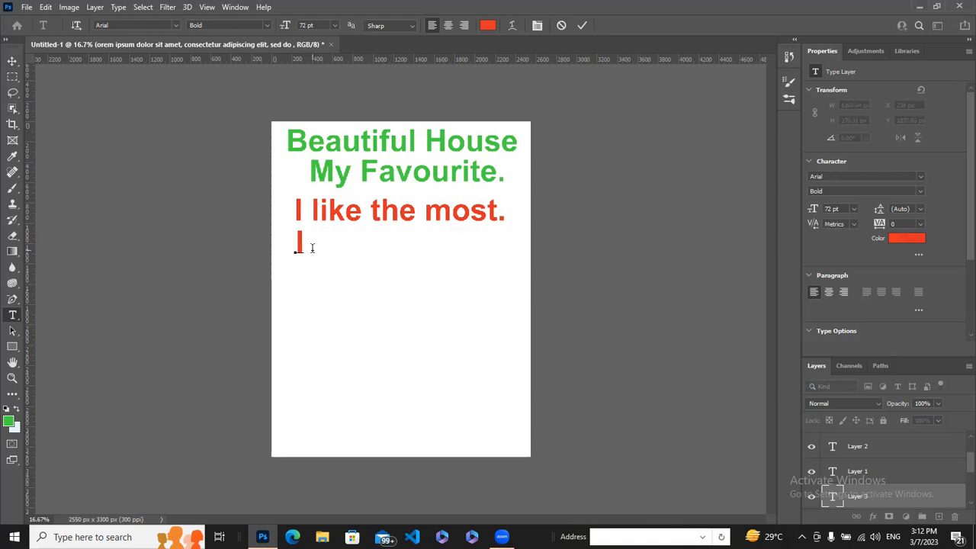
pyautogui.write(' LIKE ')
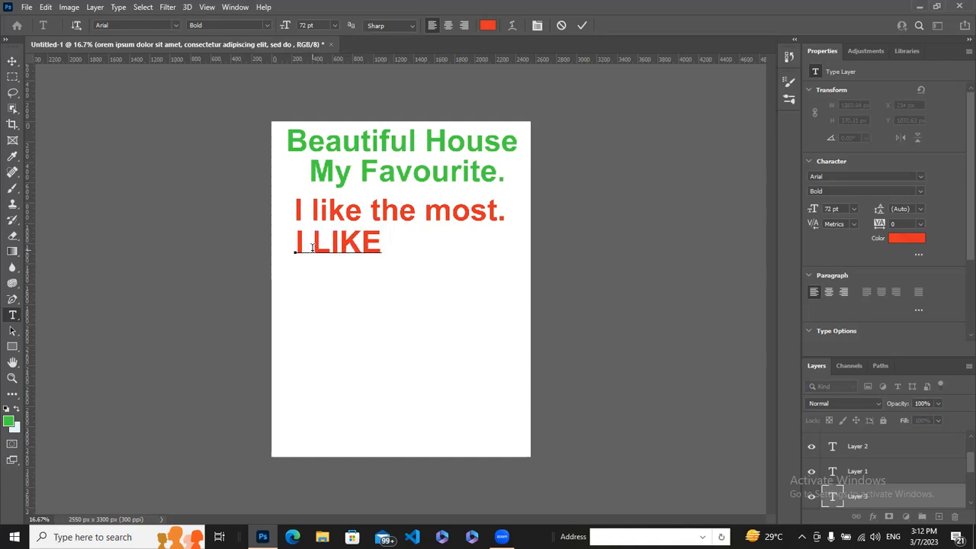
pyautogui.write('RED')
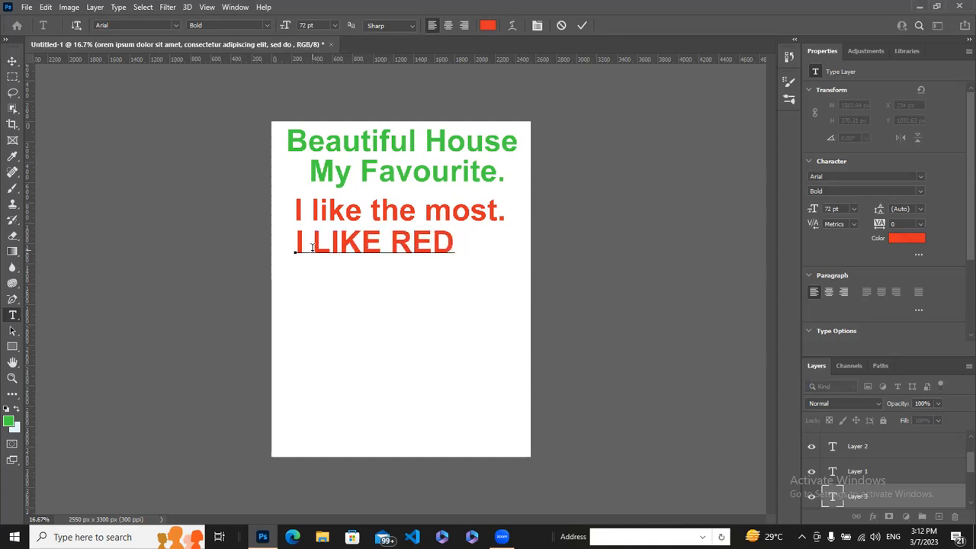
pyautogui.write(' CAR')
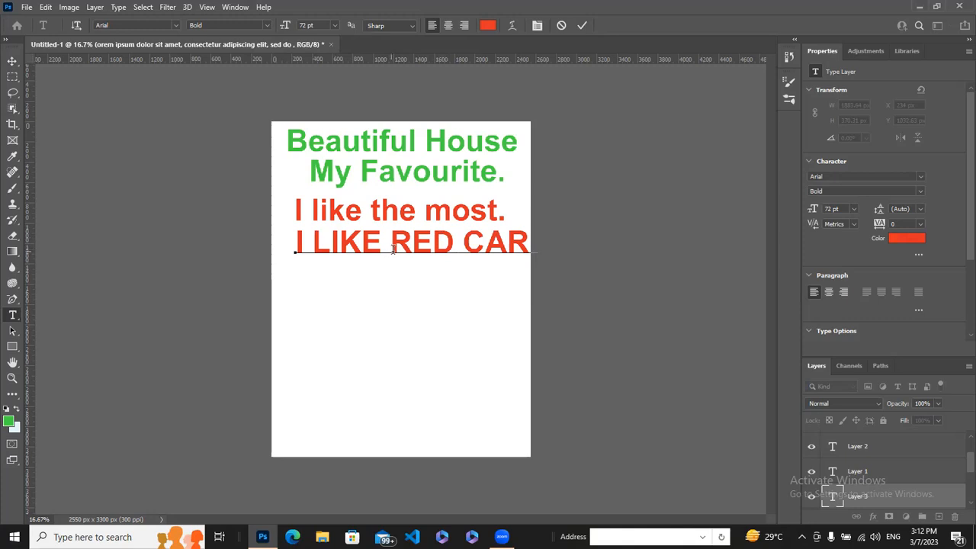
# - Recolour the words "I LIKE" in the "I LIKE RED CAR" line to dark blue 274293 and commit the text
pyautogui.moveTo(380, 239); pyautogui.dragTo(293, 244)
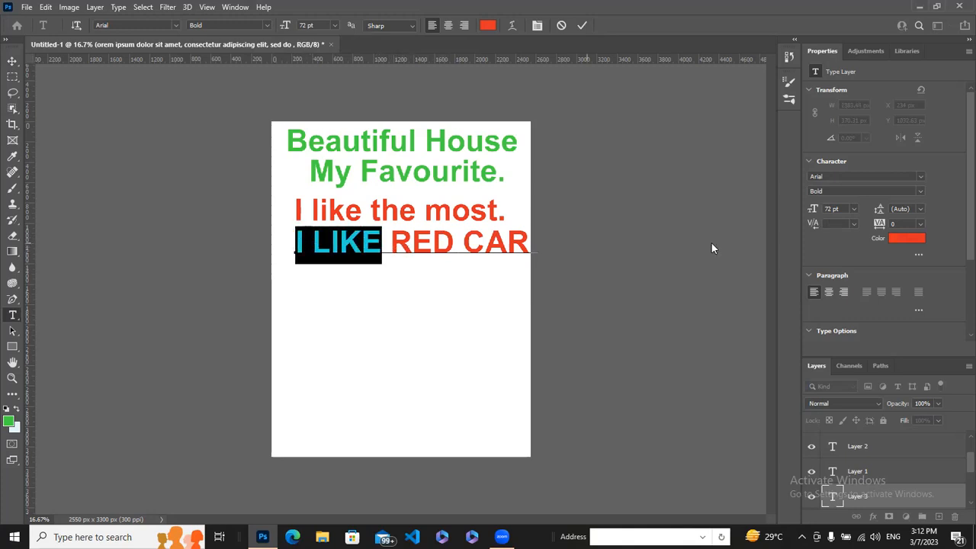
pyautogui.click(899, 238)
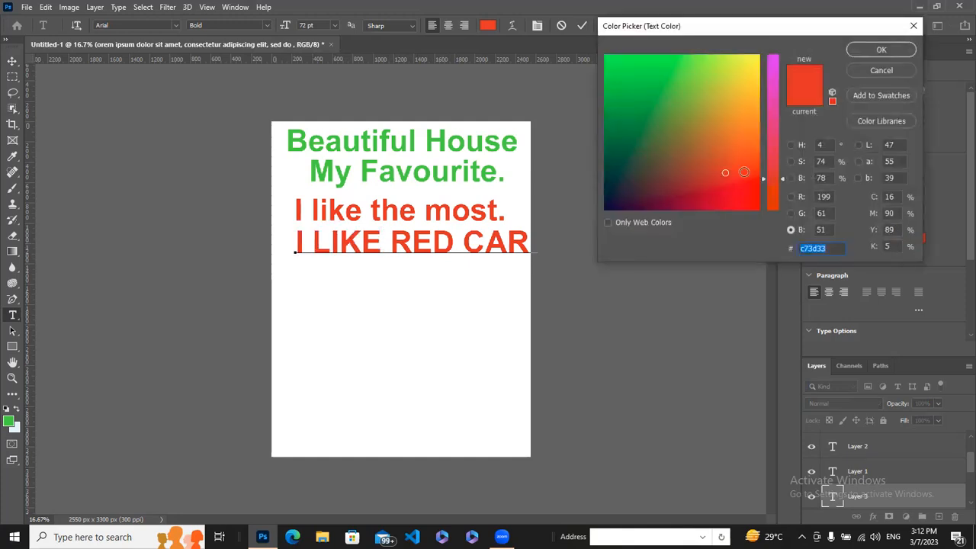
pyautogui.moveTo(774, 79); pyautogui.dragTo(775, 120)
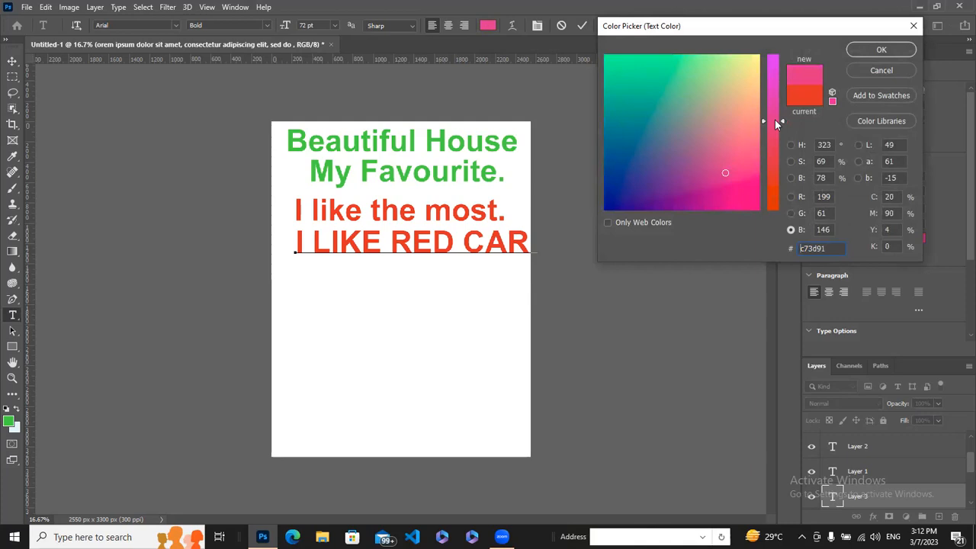
pyautogui.click(627, 169)
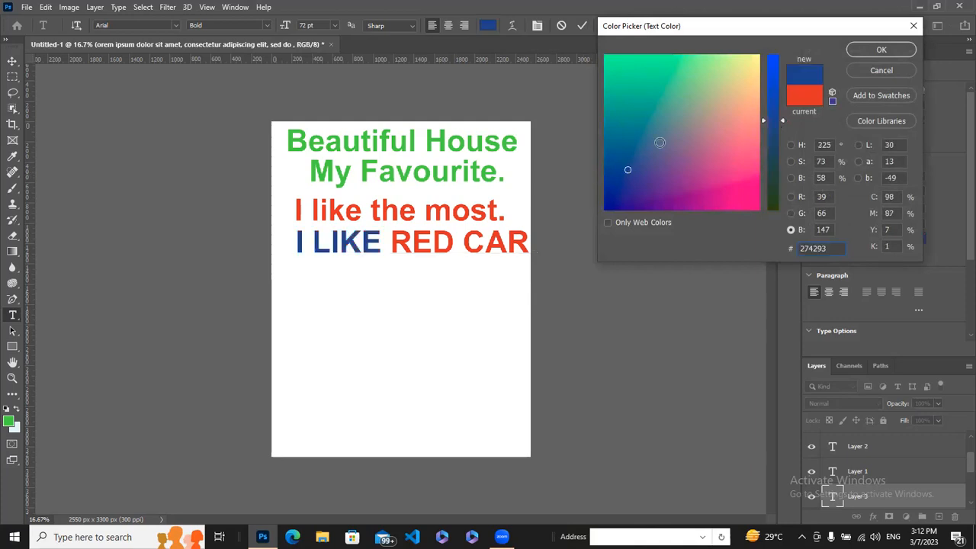
pyautogui.click(881, 50)
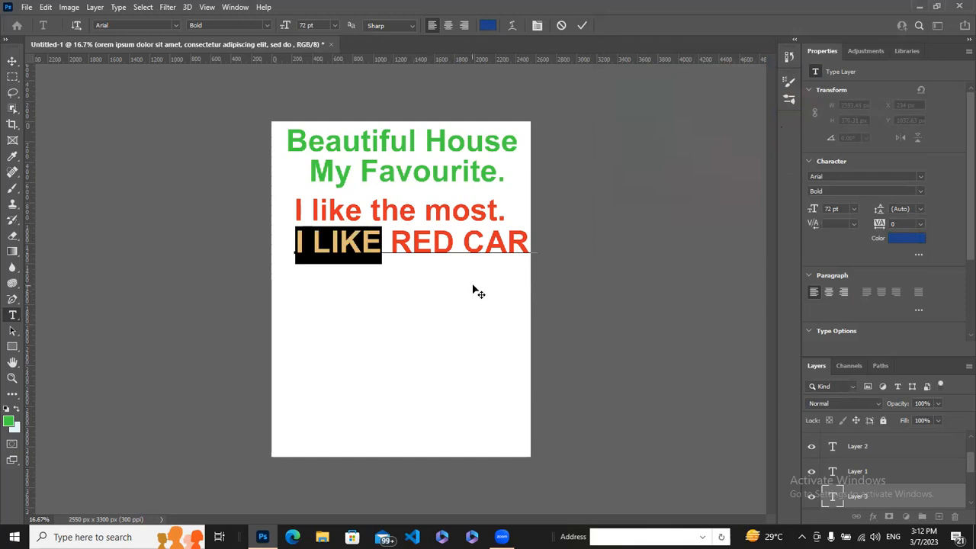
pyautogui.click(517, 86)
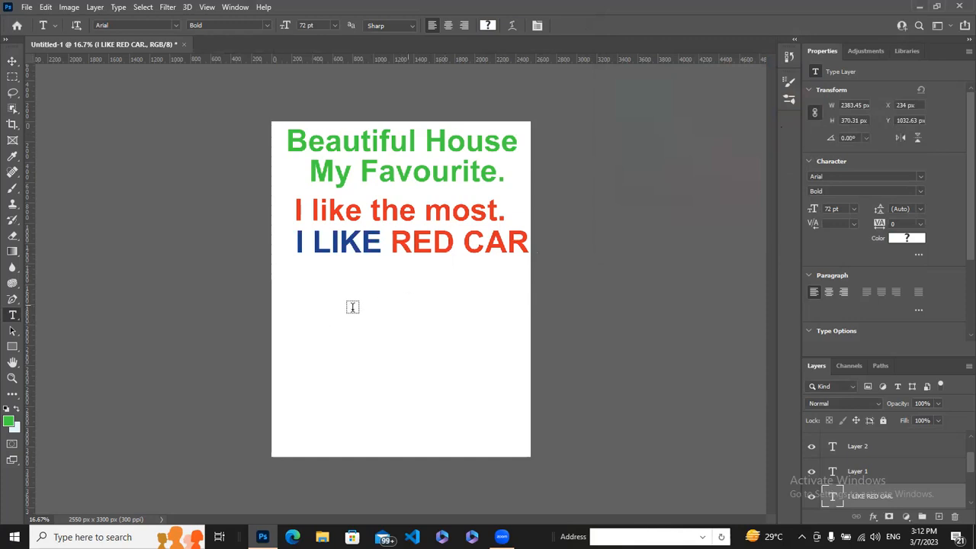
# - Add a black 72 pt text line reading "MOST IMPORTANT" below "I LIKE RED CAR"
pyautogui.click(296, 286)
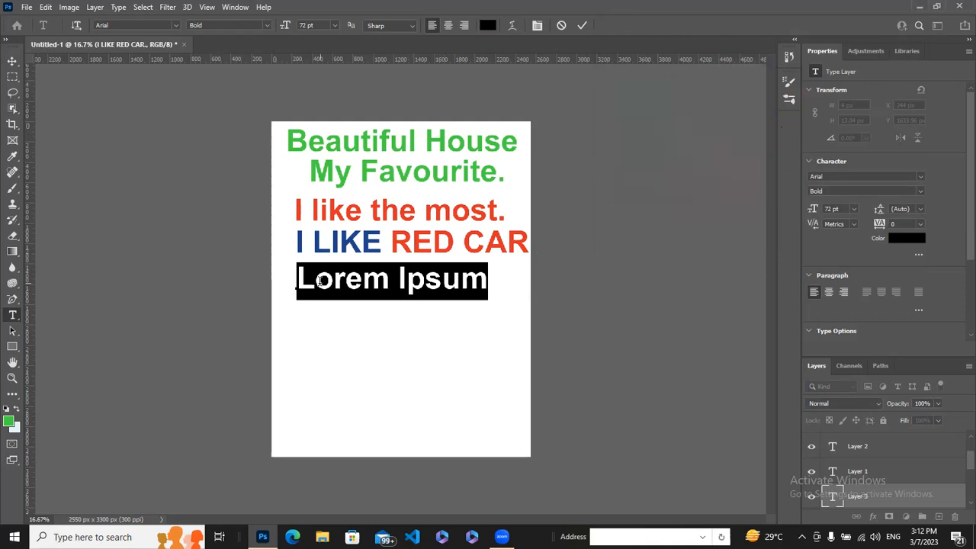
pyautogui.write('M')
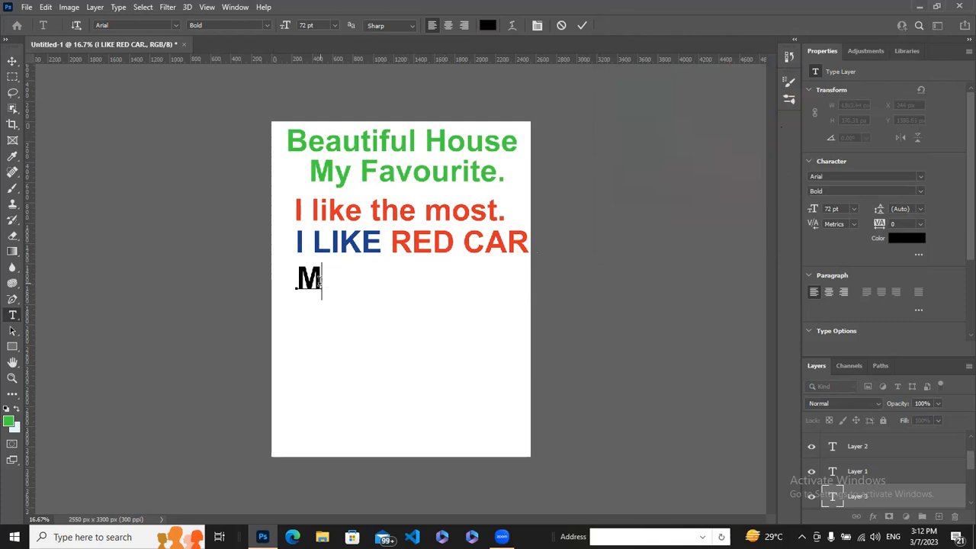
pyautogui.write('OST ')
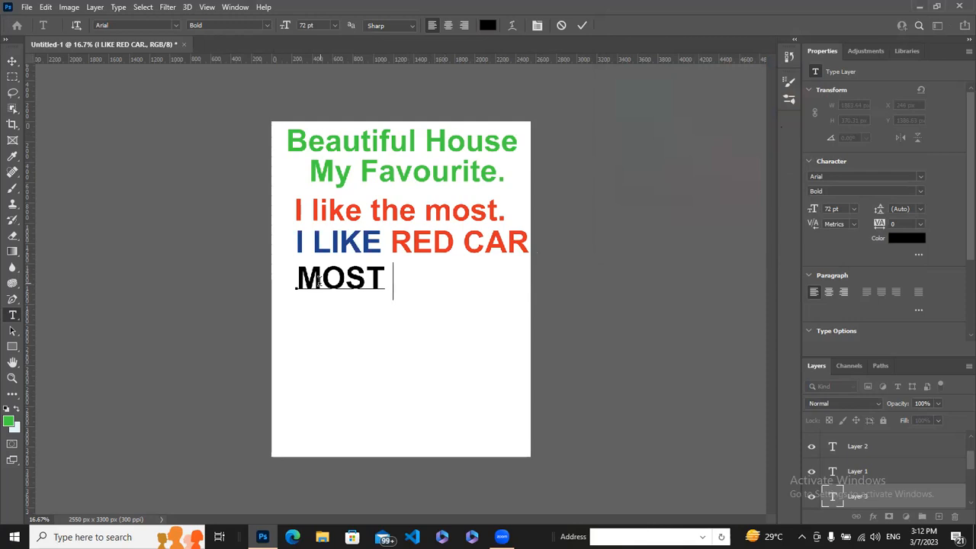
pyautogui.write('IM')
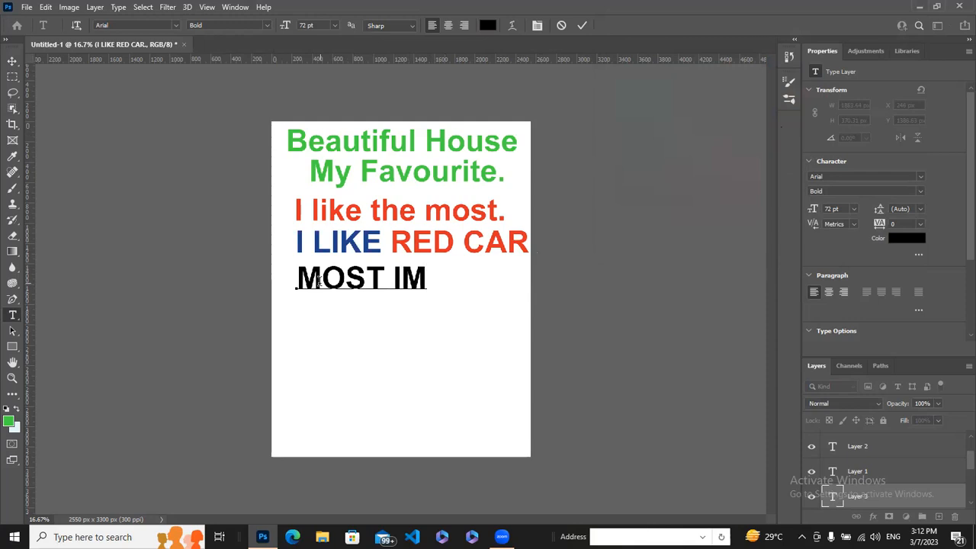
pyautogui.write('PORTA')
pyautogui.write('T')
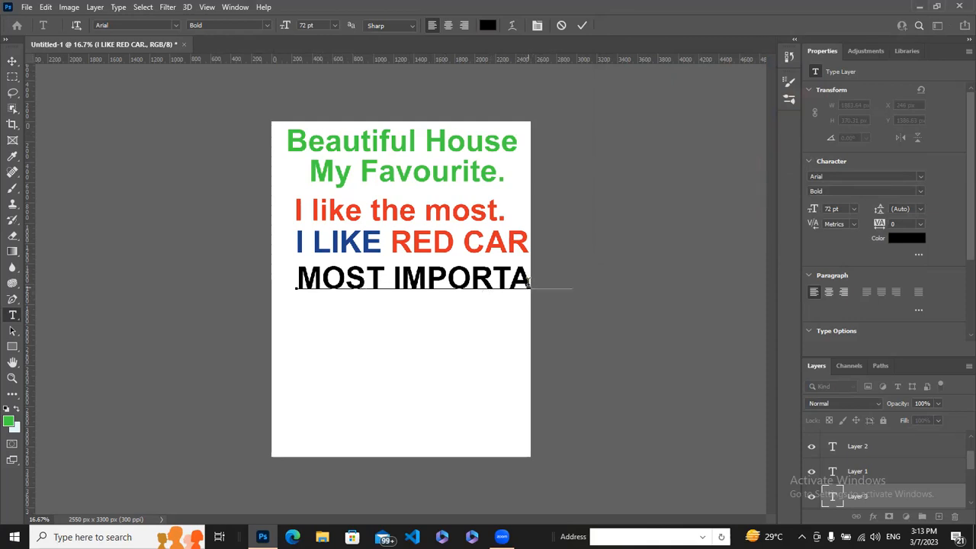
# - Replace the letters "IMPORTA" in the black line with extra spaces and "IMPORT", and commit the text
pyautogui.moveTo(527, 284); pyautogui.dragTo(393, 284)
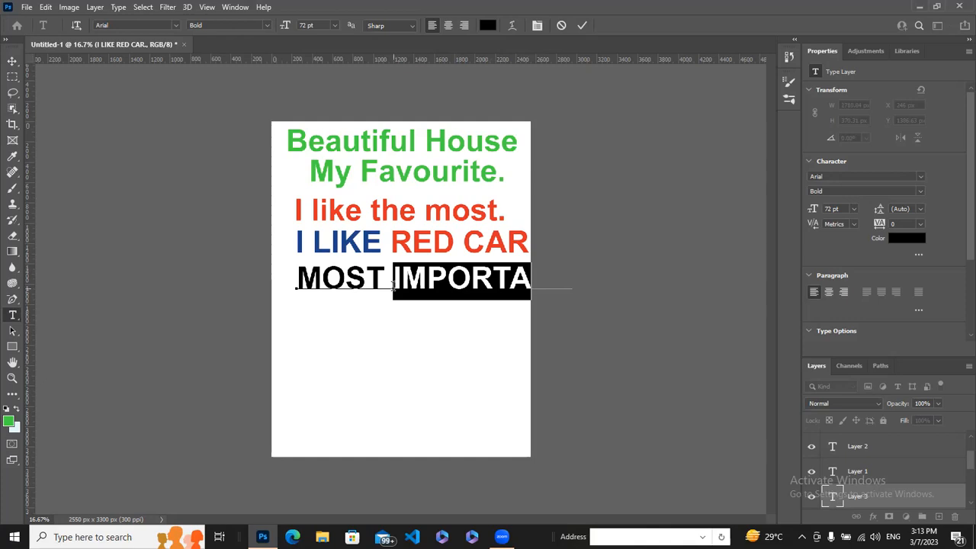
pyautogui.press('BackSpace')
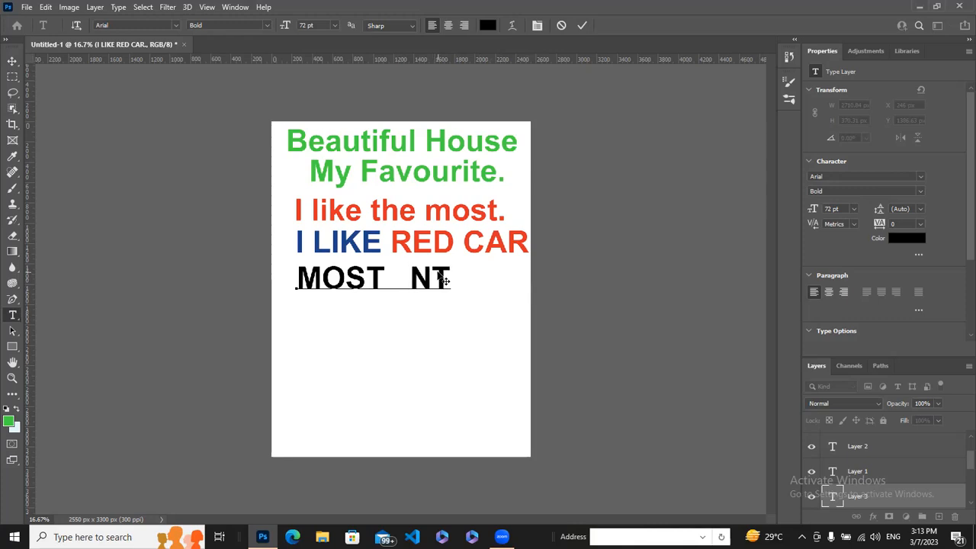
pyautogui.write('IM')
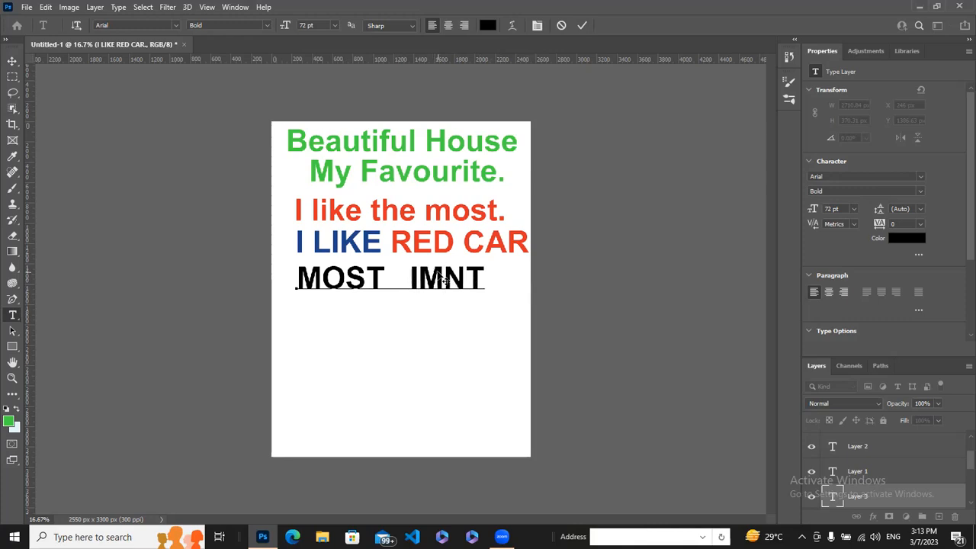
pyautogui.write('POR')
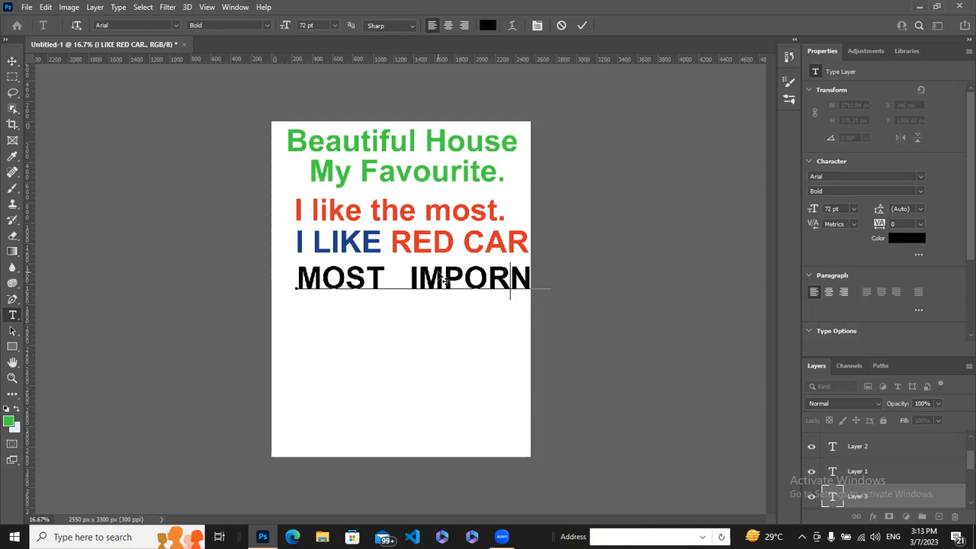
pyautogui.press('Delete')
pyautogui.press('Right')
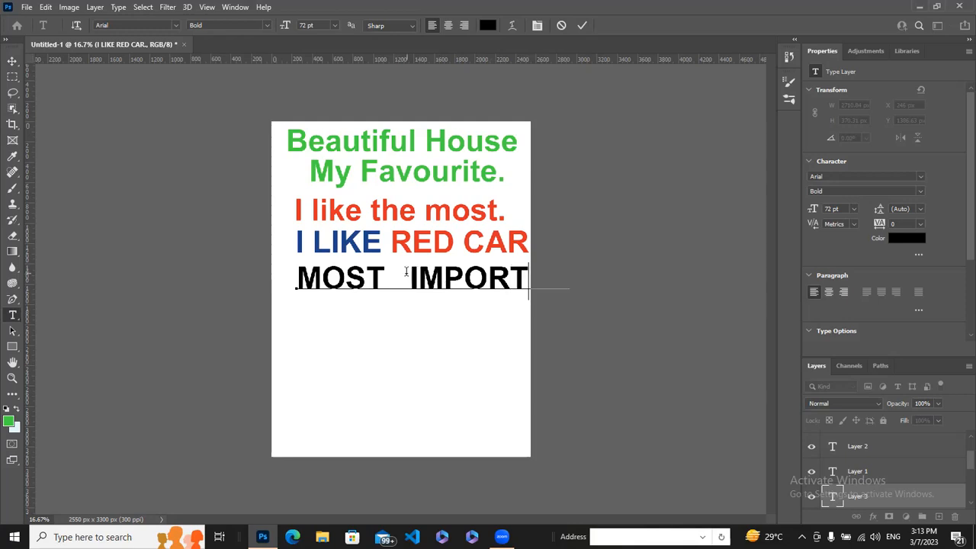
pyautogui.click(582, 26)
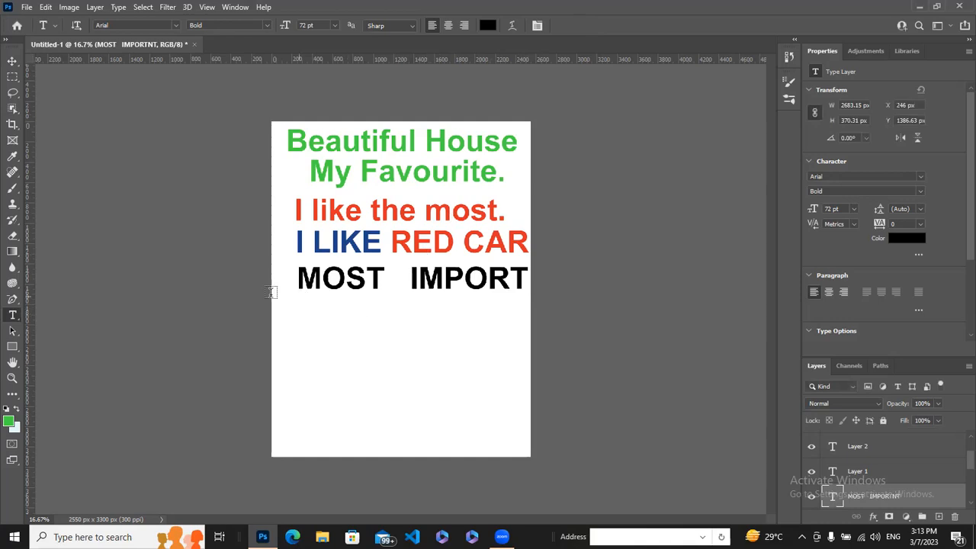
# - Move the black text line to the page's left edge, about X -6 px, and insert the missing "A" so it reads "IMPORTANT"
pyautogui.click(13, 61)
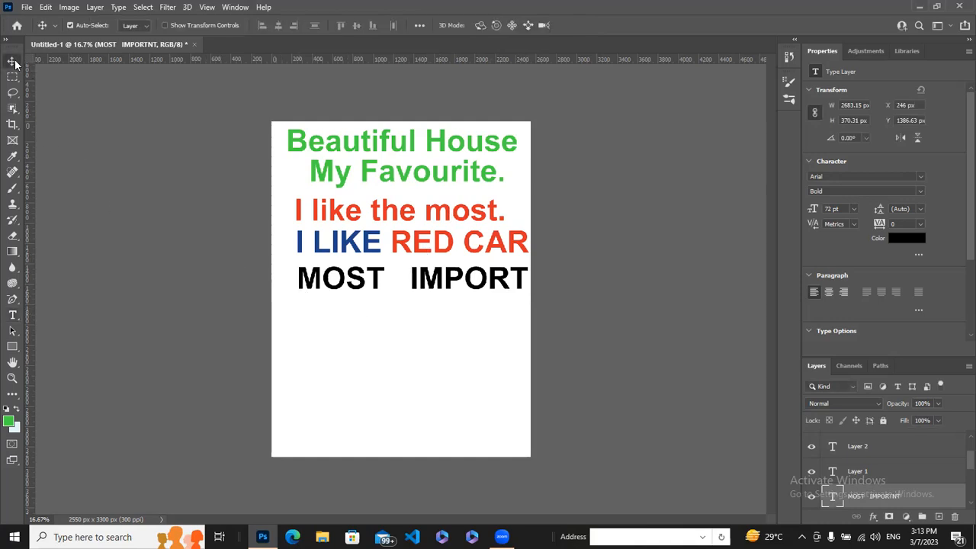
pyautogui.moveTo(356, 282); pyautogui.dragTo(332, 286)
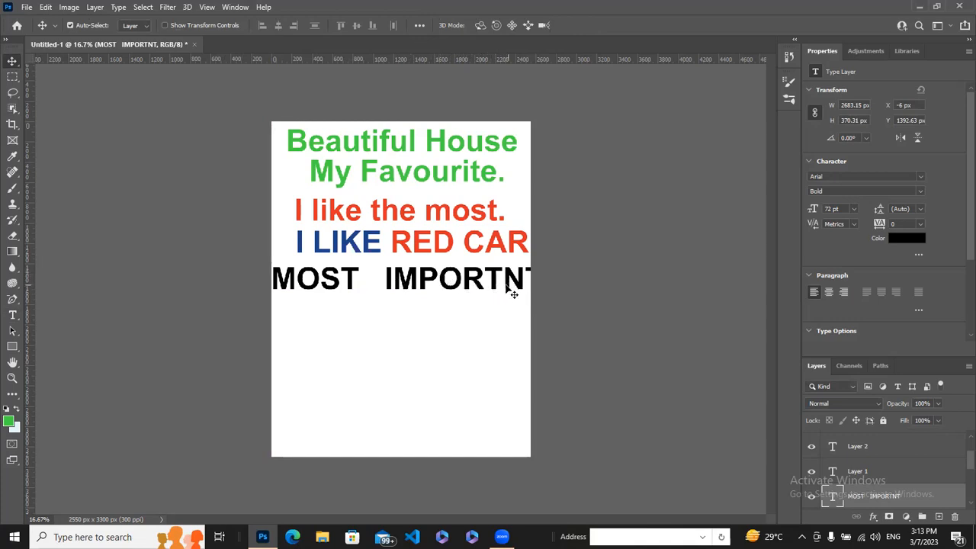
pyautogui.click(14, 316)
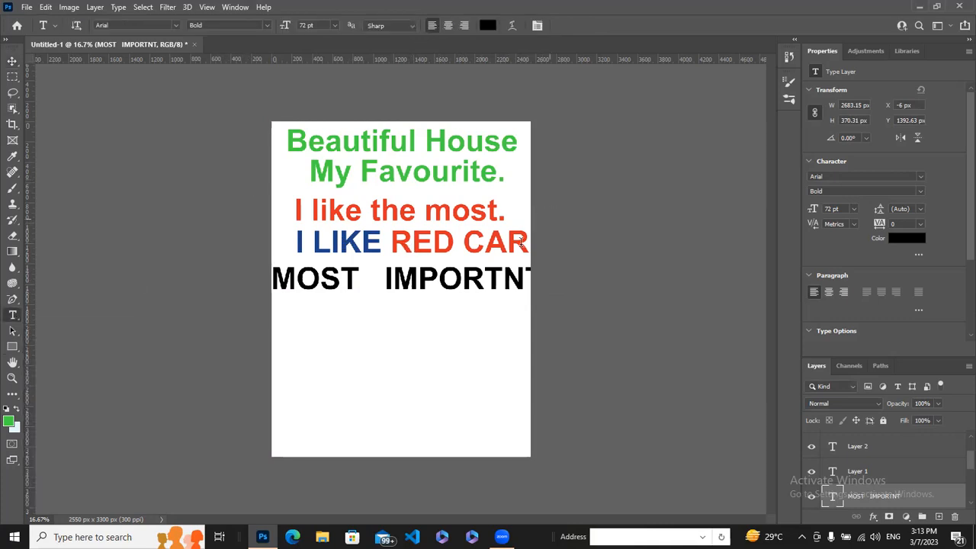
pyautogui.click(501, 279)
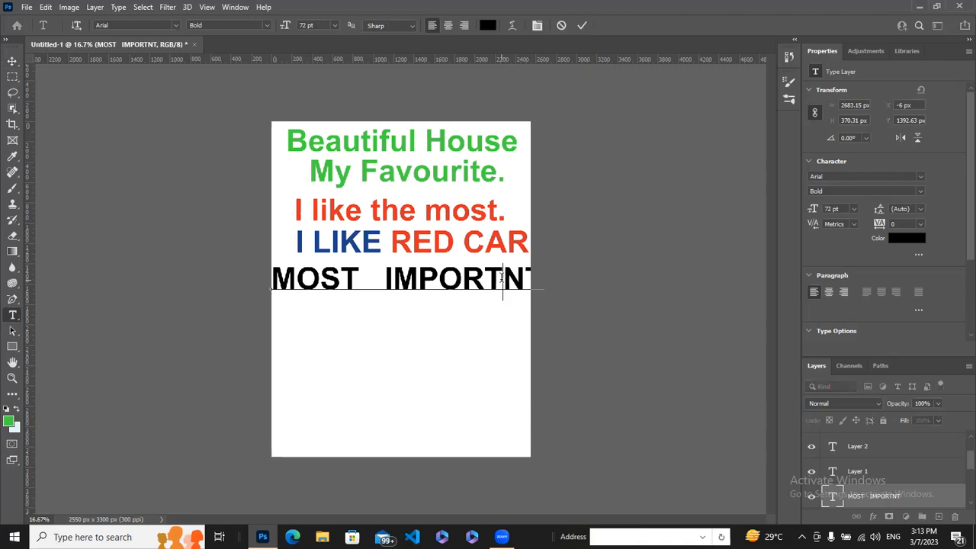
pyautogui.write('A')
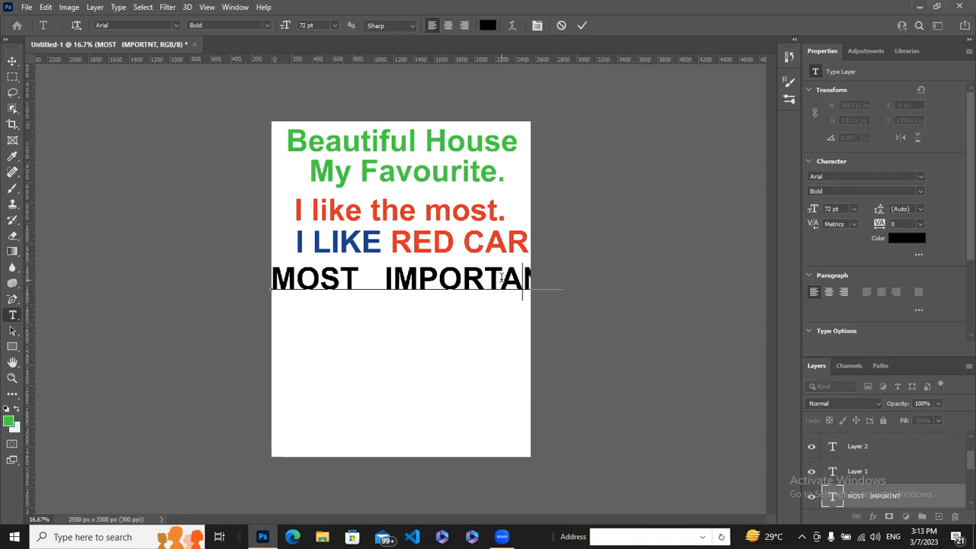
pyautogui.click(581, 25)
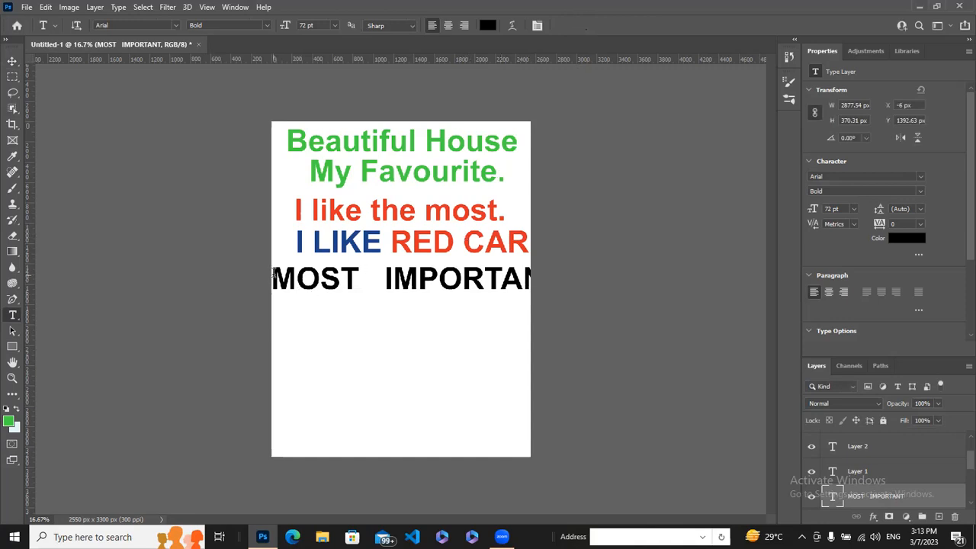
# - Reduce the font size of the whole "MOST IMPORTANT" line to 60 pt, lower it further to 48 pt, and commit
pyautogui.tripleClick(367, 280)
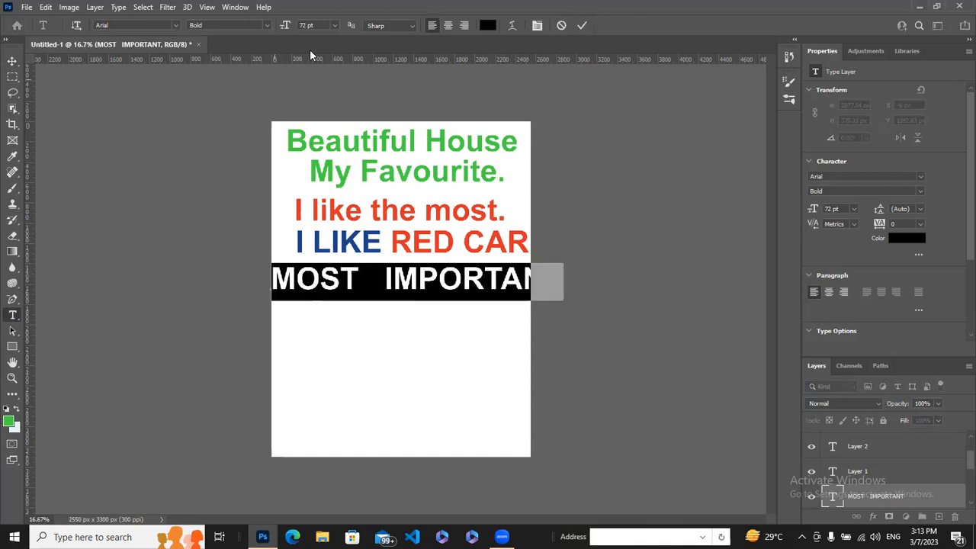
pyautogui.click(334, 24)
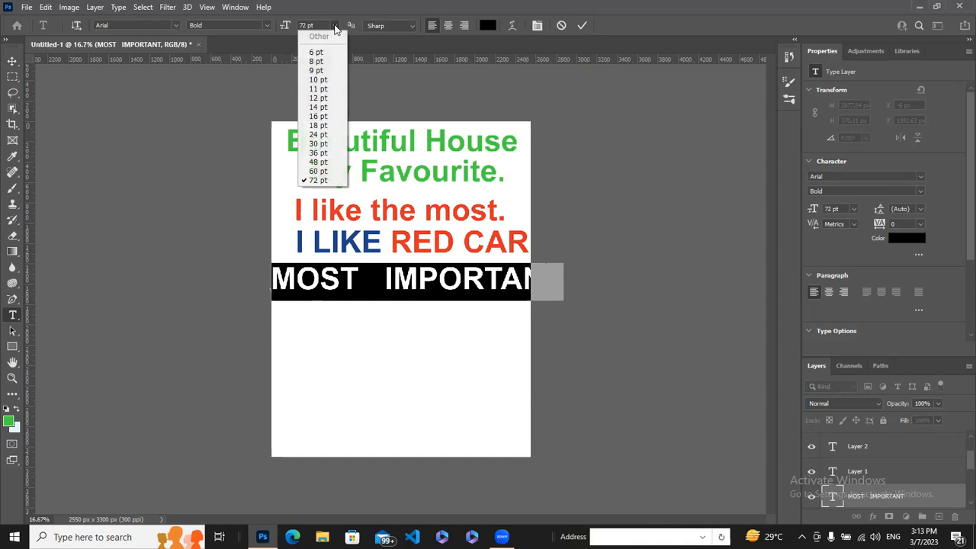
pyautogui.click(318, 170)
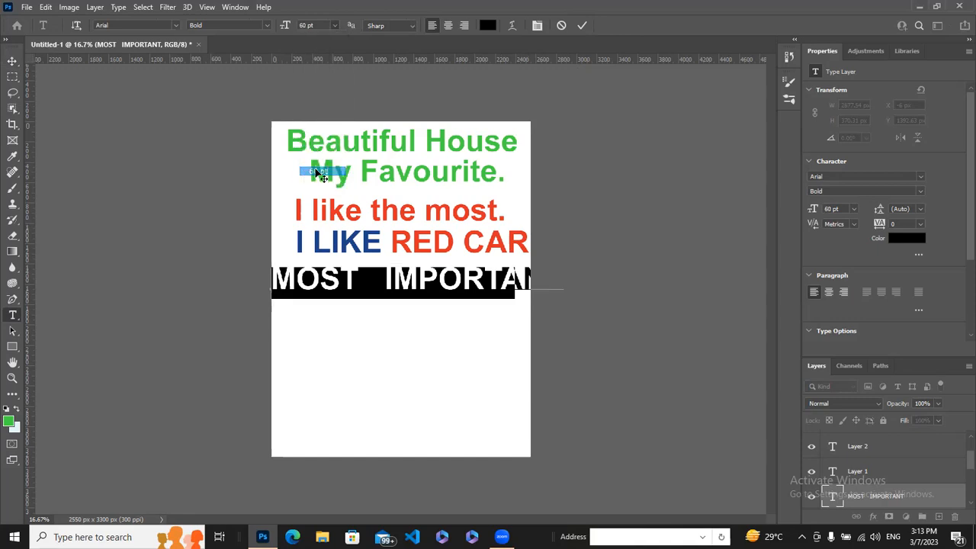
pyautogui.moveTo(271, 280); pyautogui.dragTo(526, 279)
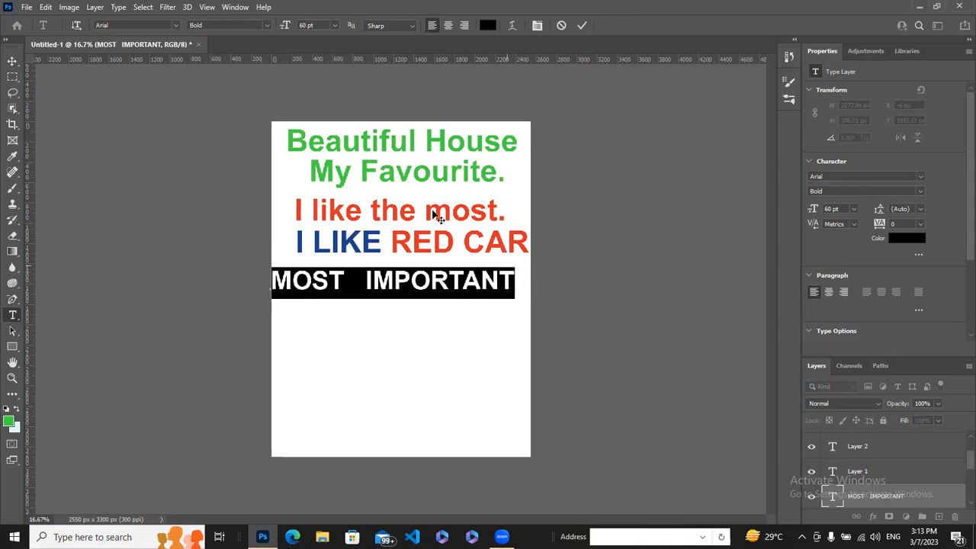
pyautogui.click(334, 25)
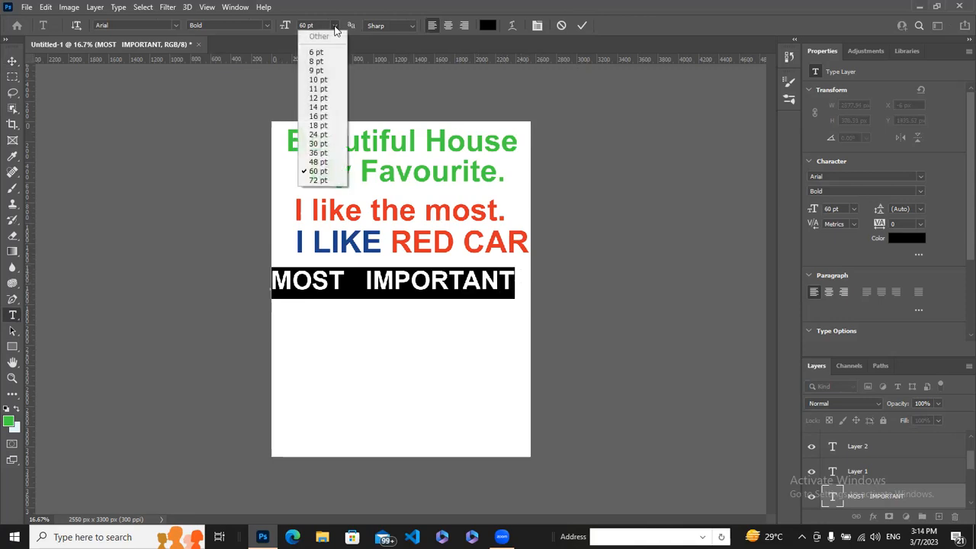
pyautogui.click(314, 162)
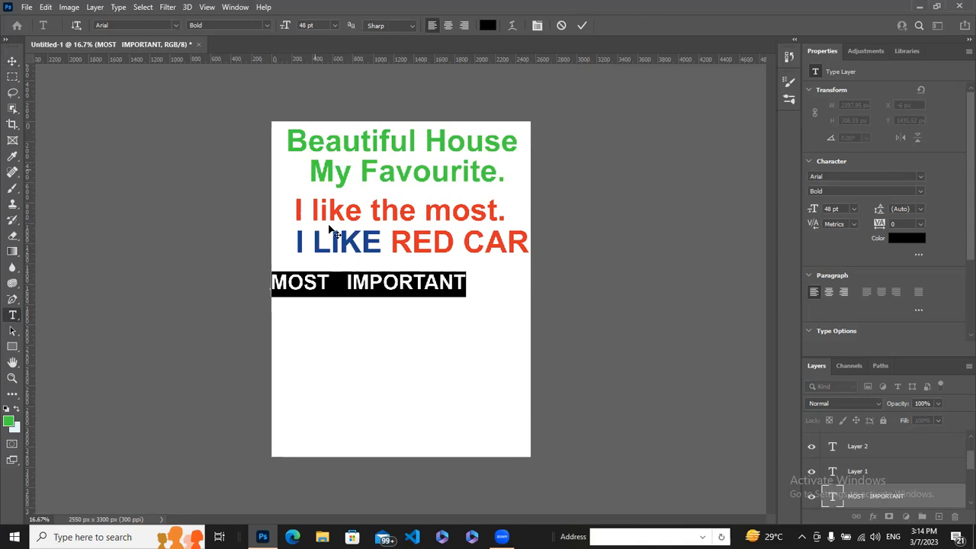
pyautogui.click(582, 25)
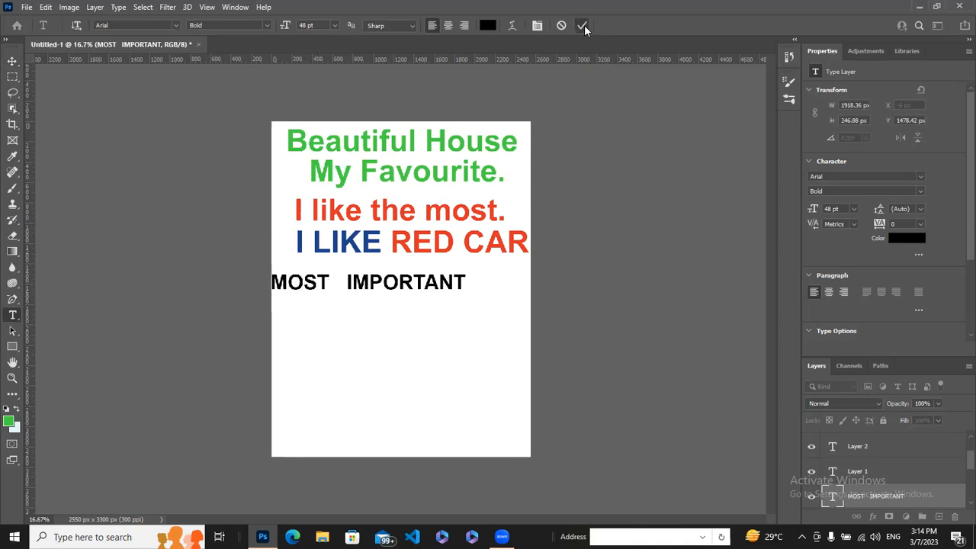
# - Move the "MOST IMPORTANT" line under "I LIKE RED CAR" to about X 372 px, Y 1418 px, and select the background layer
pyautogui.click(11, 61)
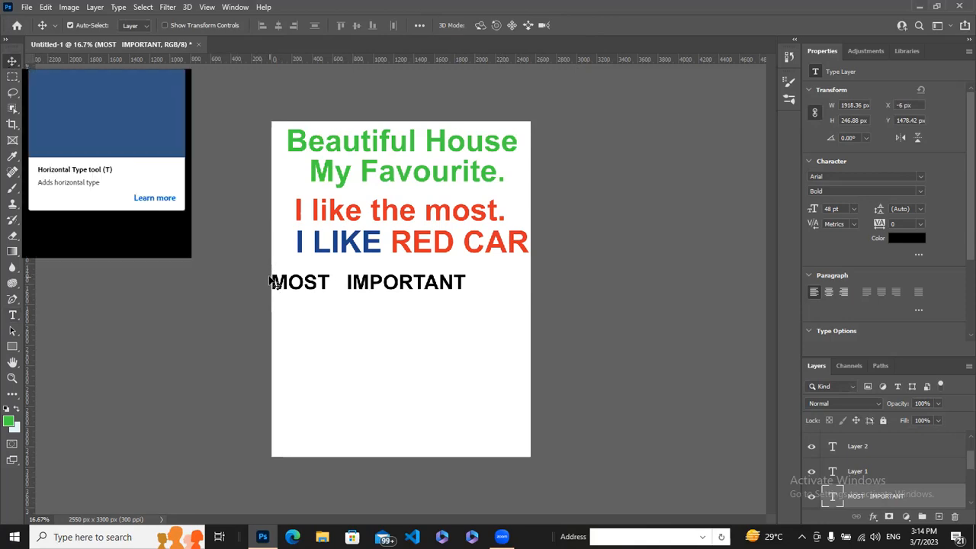
pyautogui.moveTo(280, 287); pyautogui.dragTo(312, 277)
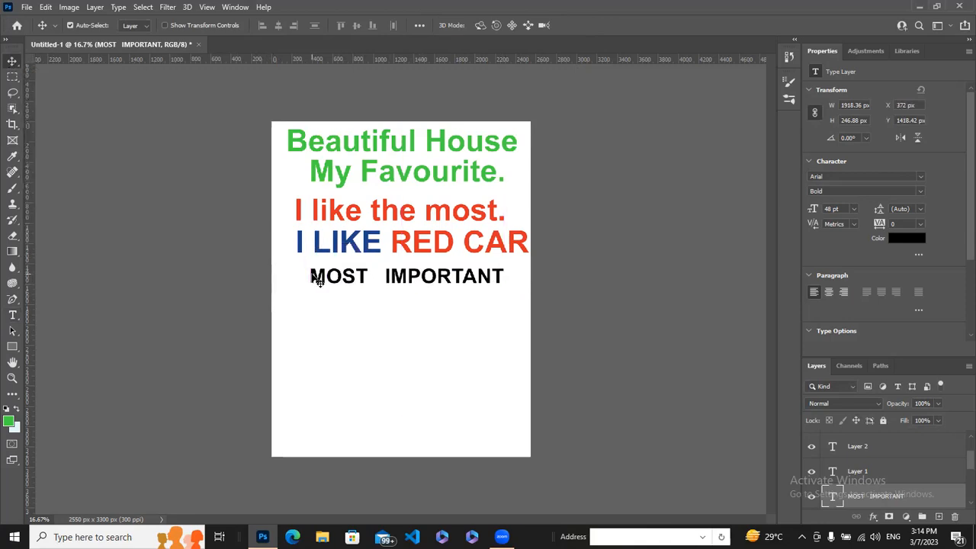
pyautogui.click(351, 317)
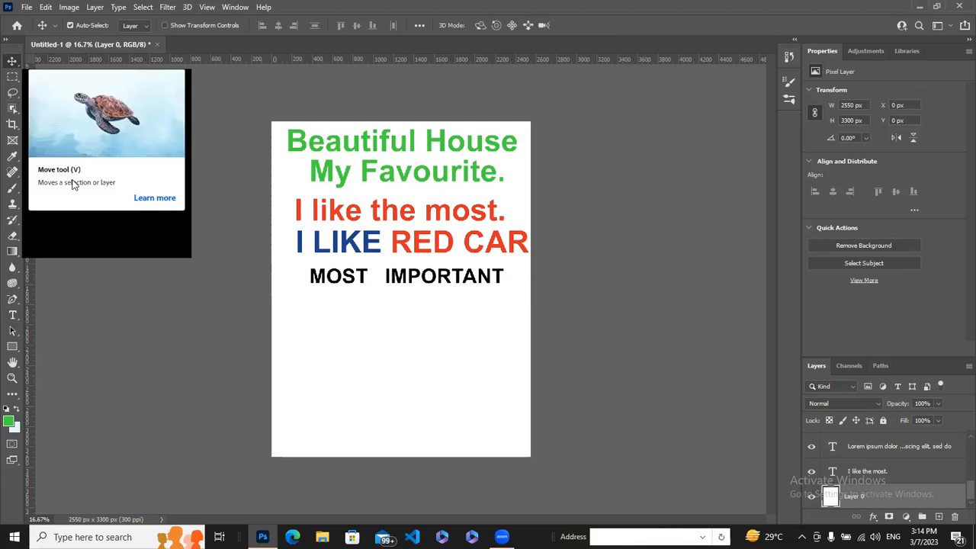
# - Zoom the document view out to 8.33%
pyautogui.click(11, 379)
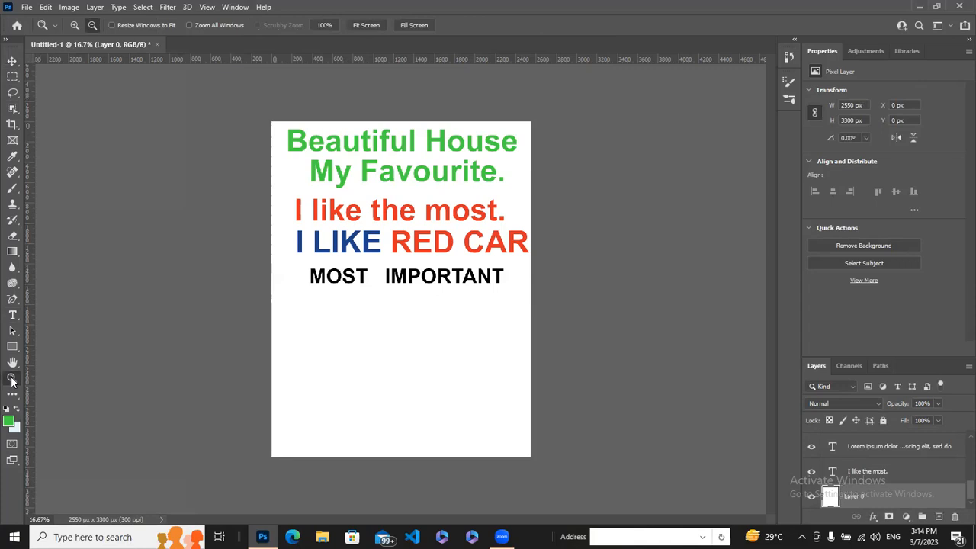
pyautogui.keyDown('alt'); pyautogui.click(393, 192); pyautogui.keyUp('alt')
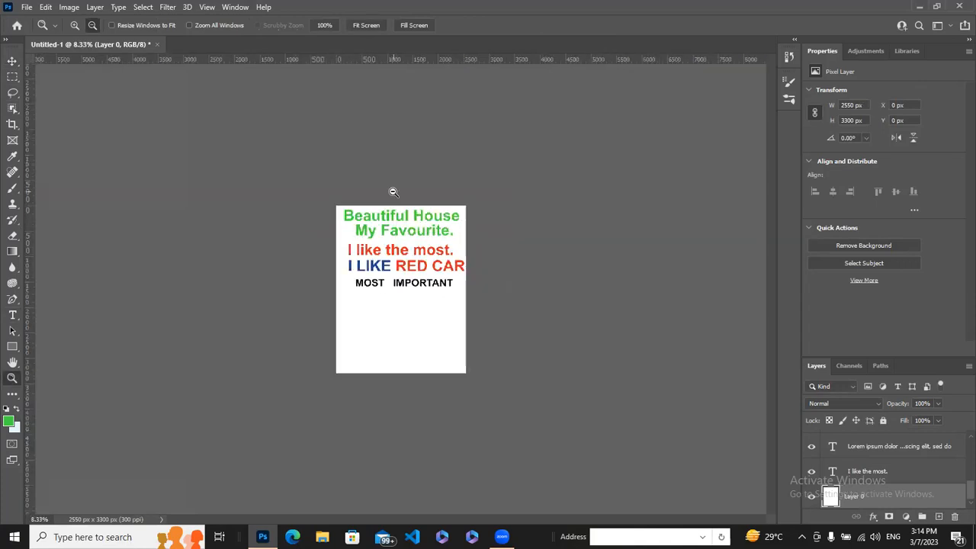
# - Zoom the document view out to 1.5% and back in to 16.67%
pyautogui.keyDown('alt'); pyautogui.click(393, 192); pyautogui.keyUp('alt')
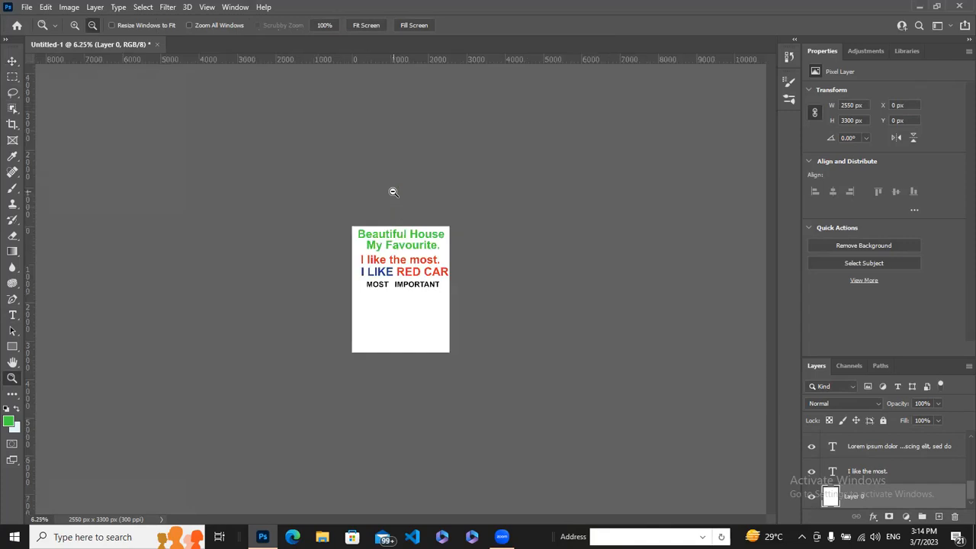
pyautogui.keyDown('alt'); pyautogui.click(397, 253); pyautogui.keyUp('alt')
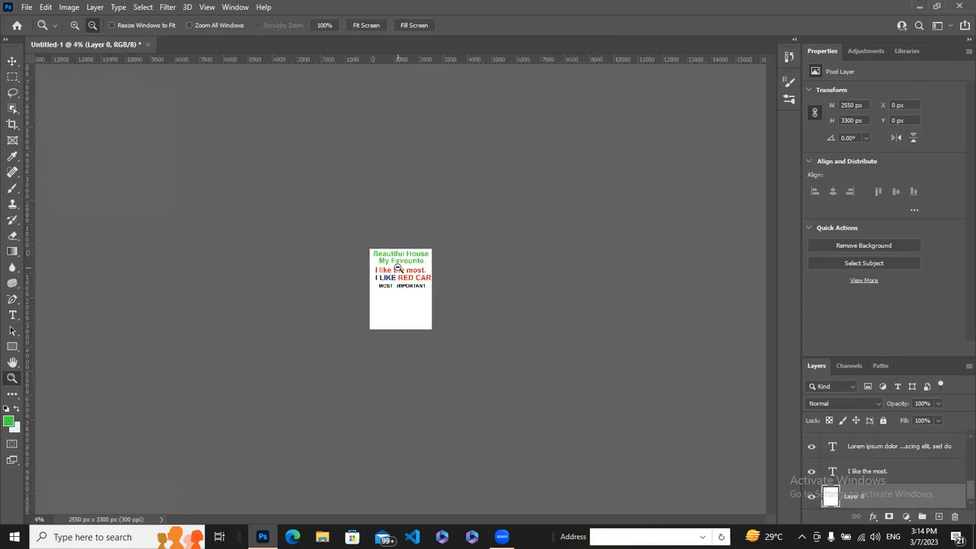
pyautogui.keyDown('alt'); pyautogui.click(399, 269); pyautogui.keyUp('alt')
pyautogui.keyDown('alt'); pyautogui.click(399, 269); pyautogui.keyUp('alt')
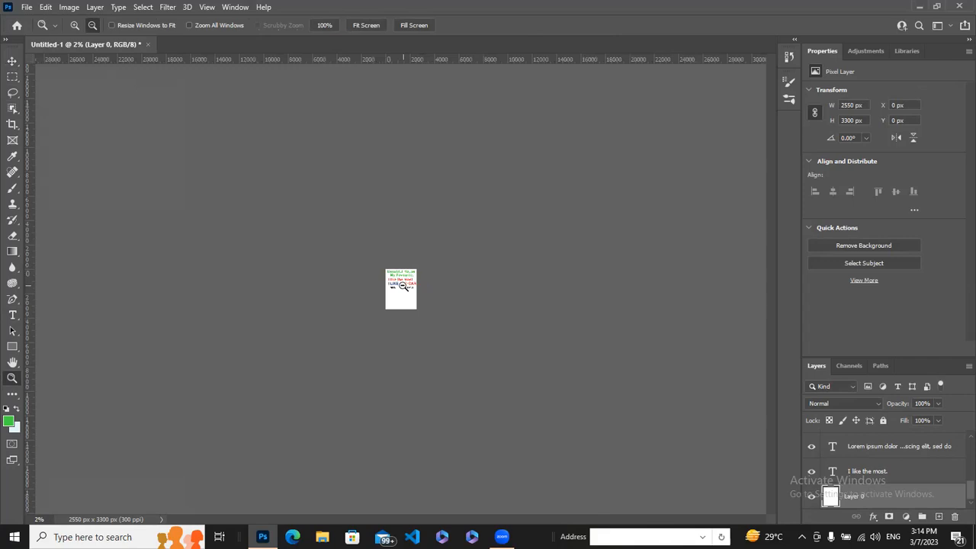
pyautogui.keyDown('alt'); pyautogui.click(404, 286); pyautogui.keyUp('alt')
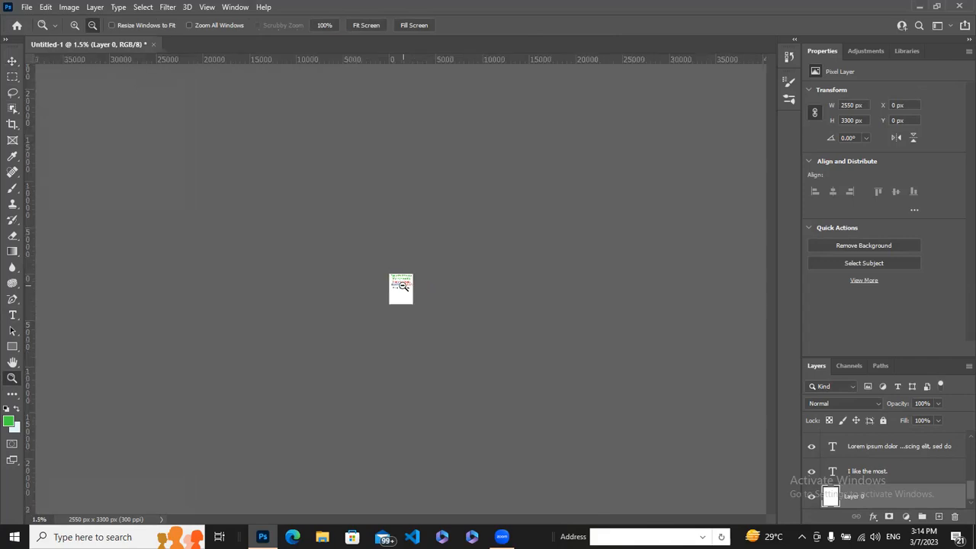
pyautogui.hotkey('ctrl', '+')
pyautogui.hotkey('ctrl', '+')
pyautogui.hotkey('ctrl', '+')
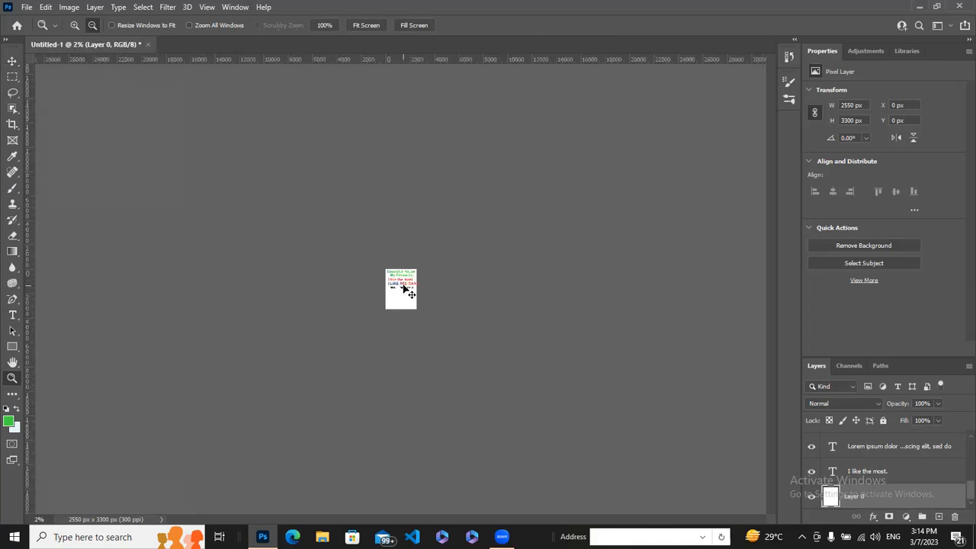
pyautogui.hotkey('ctrl', '+')
pyautogui.hotkey('ctrl', '+')
pyautogui.hotkey('ctrl', '+')
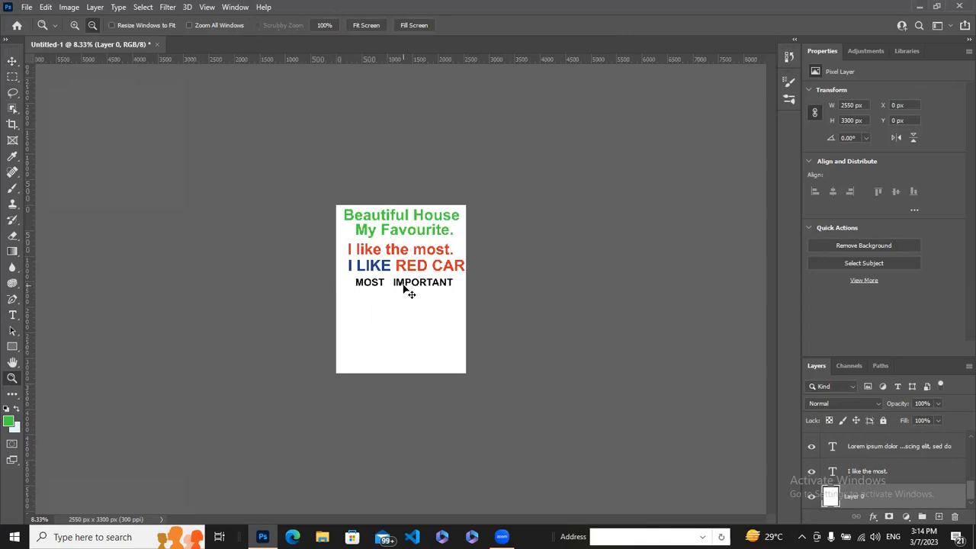
pyautogui.hotkey('ctrl', '+')
pyautogui.hotkey('ctrl', '+')
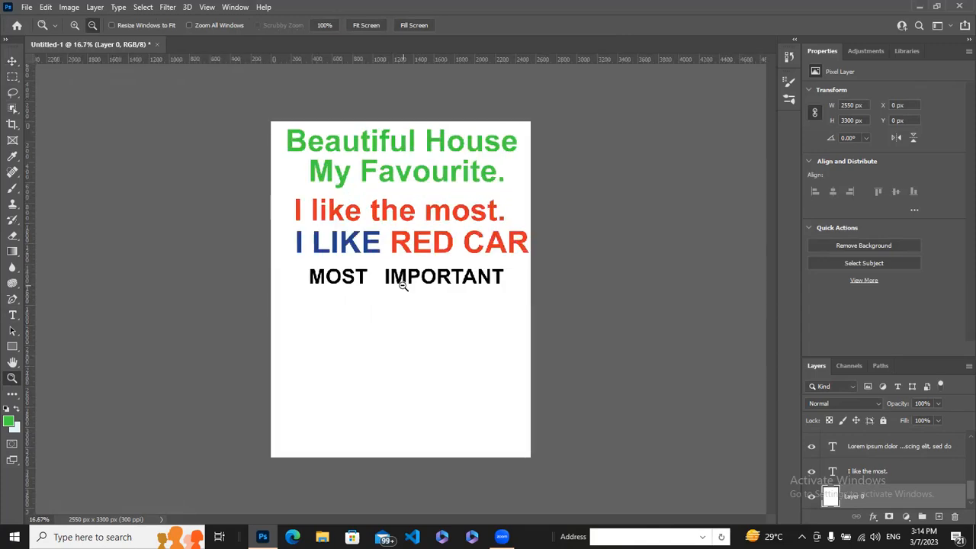
# - Zoom the page view out to 3% and return it to 16.67%
pyautogui.keyDown('alt'); pyautogui.click(403, 284); pyautogui.keyUp('alt')
pyautogui.keyDown('alt'); pyautogui.click(403, 284); pyautogui.keyUp('alt')
pyautogui.keyDown('alt'); pyautogui.click(404, 284); pyautogui.keyUp('alt')
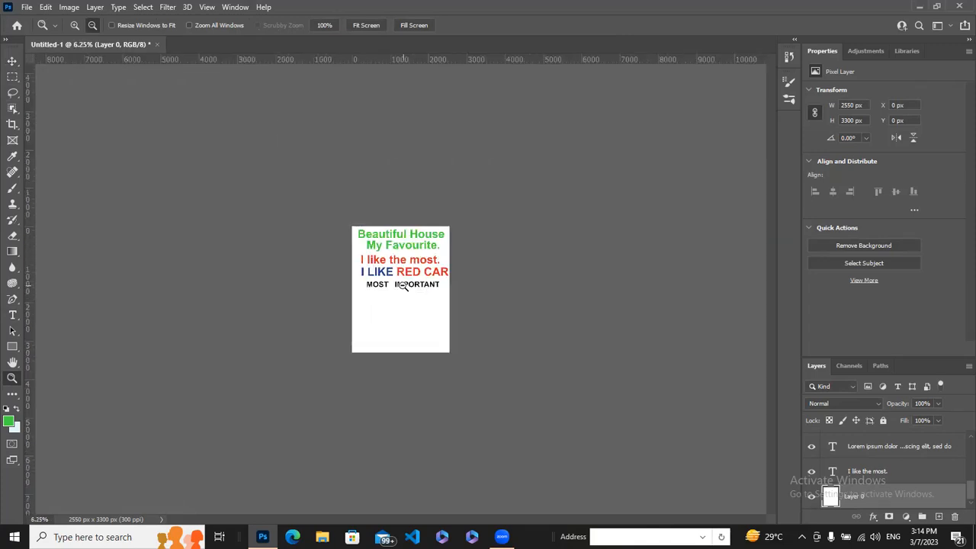
pyautogui.keyDown('alt'); pyautogui.click(403, 284); pyautogui.keyUp('alt')
pyautogui.keyDown('alt'); pyautogui.click(403, 285); pyautogui.keyUp('alt')
pyautogui.keyDown('alt'); pyautogui.click(404, 284); pyautogui.keyUp('alt')
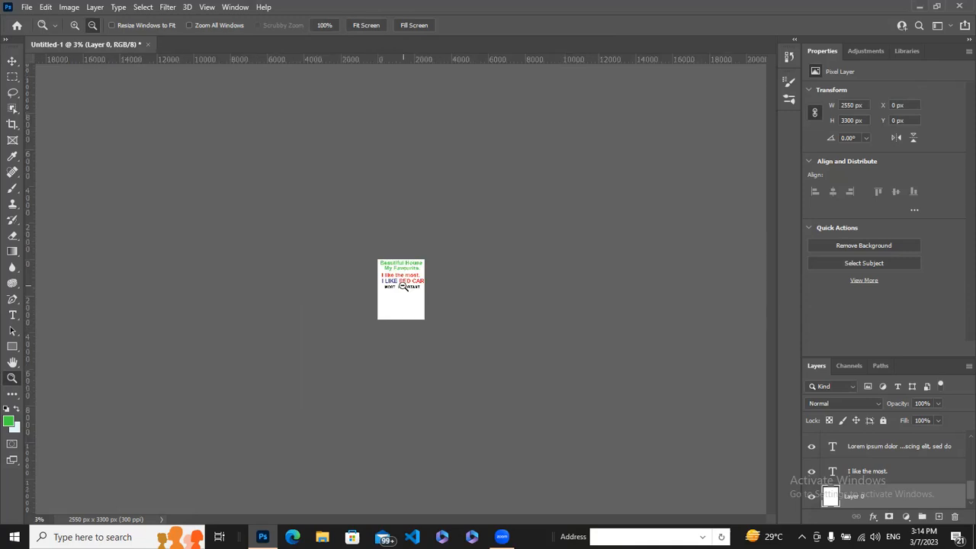
pyautogui.click(404, 284)
pyautogui.click(404, 284)
pyautogui.click(404, 285)
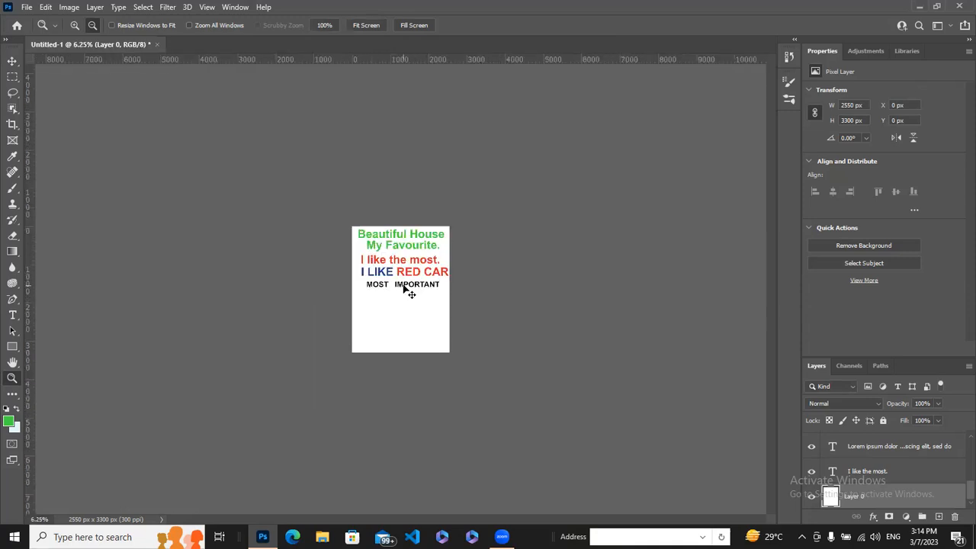
pyautogui.click(404, 284)
pyautogui.click(403, 284)
pyautogui.click(404, 284)
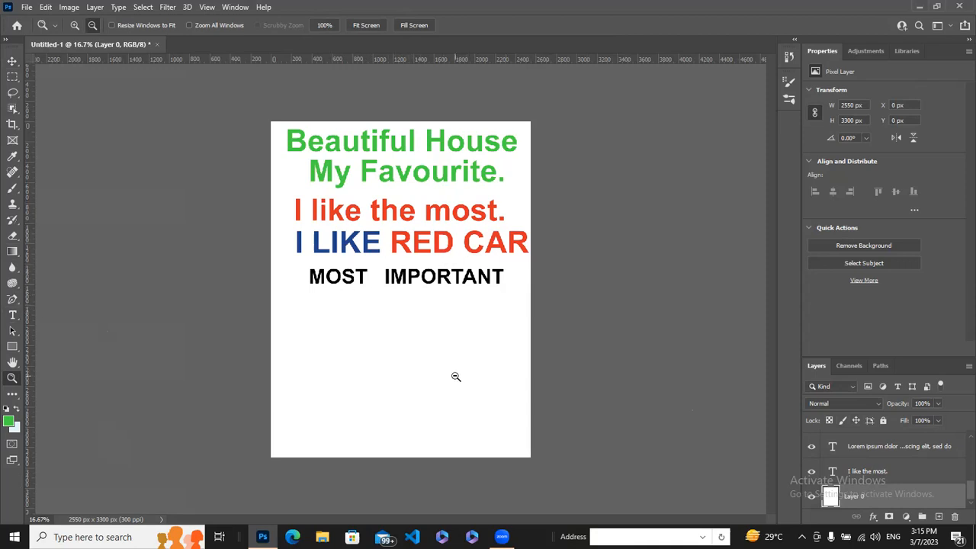
# - Lock the position of the white background layer, Layer 0, and look through the layer stack
pyautogui.click(855, 418)
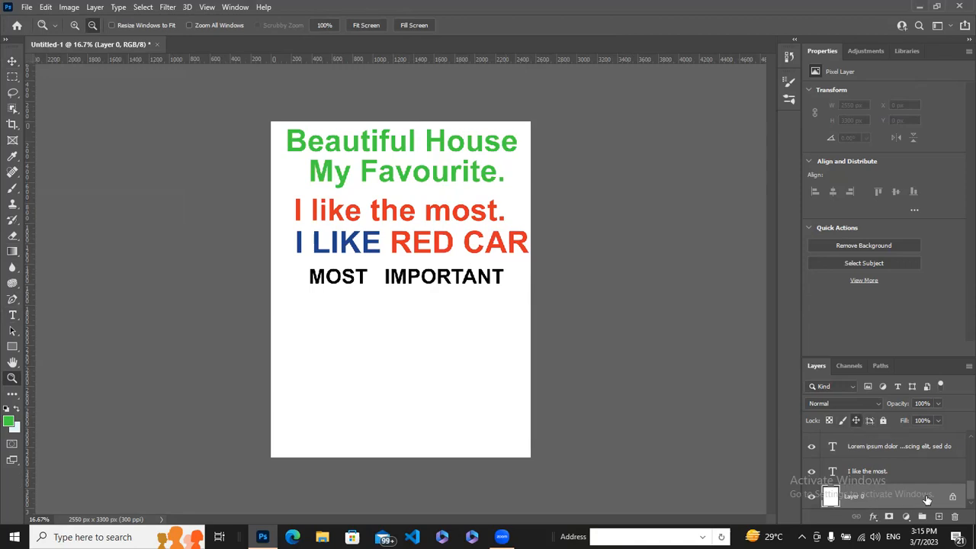
pyautogui.scroll(3, 958, 496)
pyautogui.scroll(-3, 958, 496)
pyautogui.scroll(4, 959, 489)
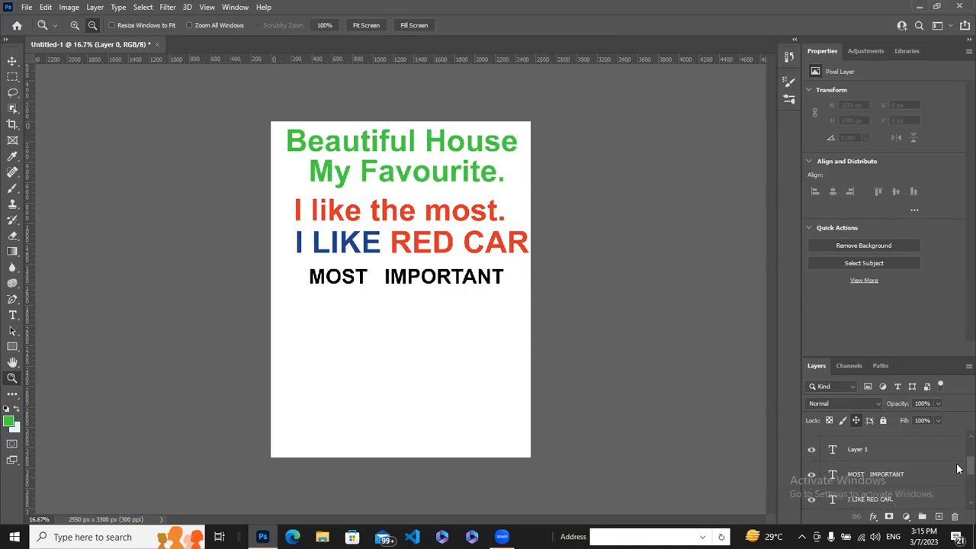
pyautogui.scroll(1, 959, 453)
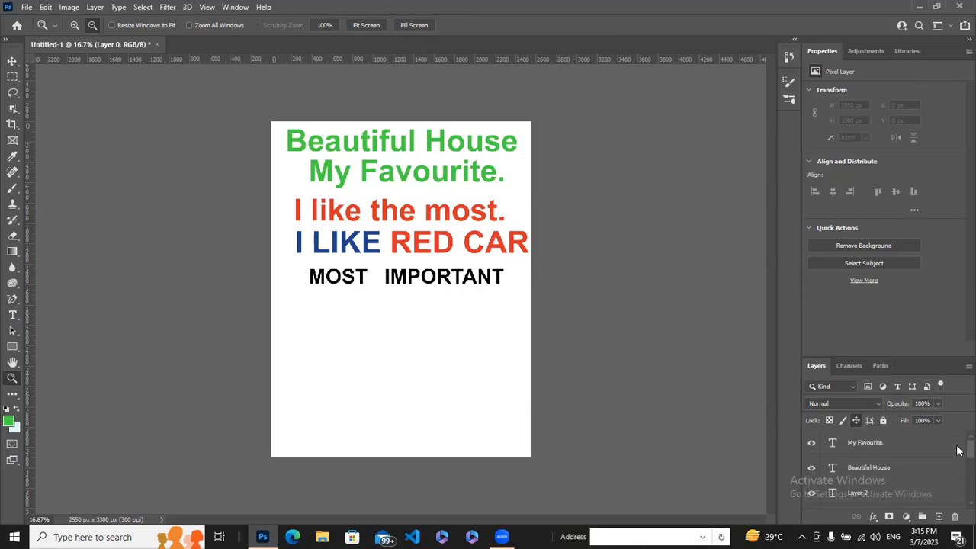
pyautogui.scroll(-4, 959, 457)
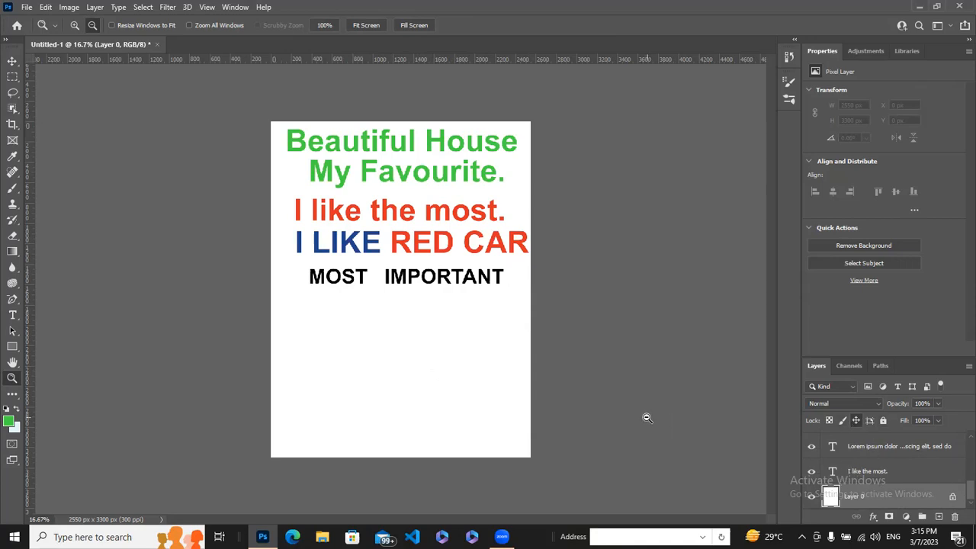
pyautogui.click(857, 420)
pyautogui.click(857, 420)
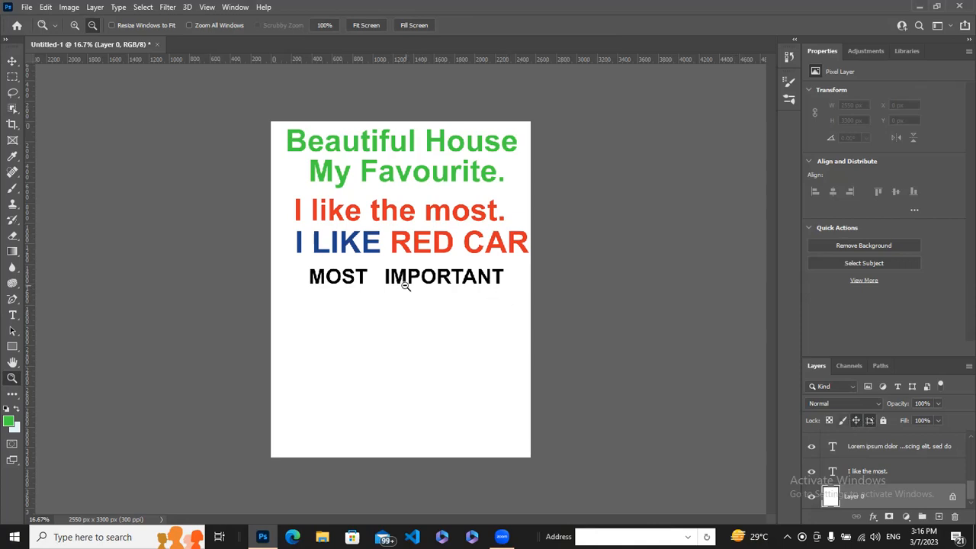
# - Try to move the "MOST IMPORTANT" text line to the left on the page with the Move tool
pyautogui.click(13, 62)
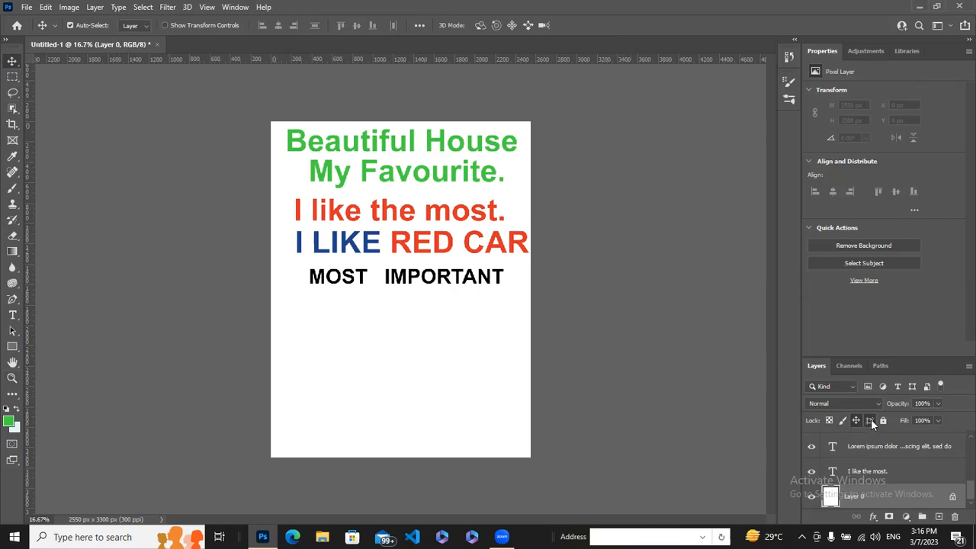
pyautogui.moveTo(376, 277); pyautogui.dragTo(282, 265)
pyautogui.moveTo(405, 281); pyautogui.dragTo(356, 288)
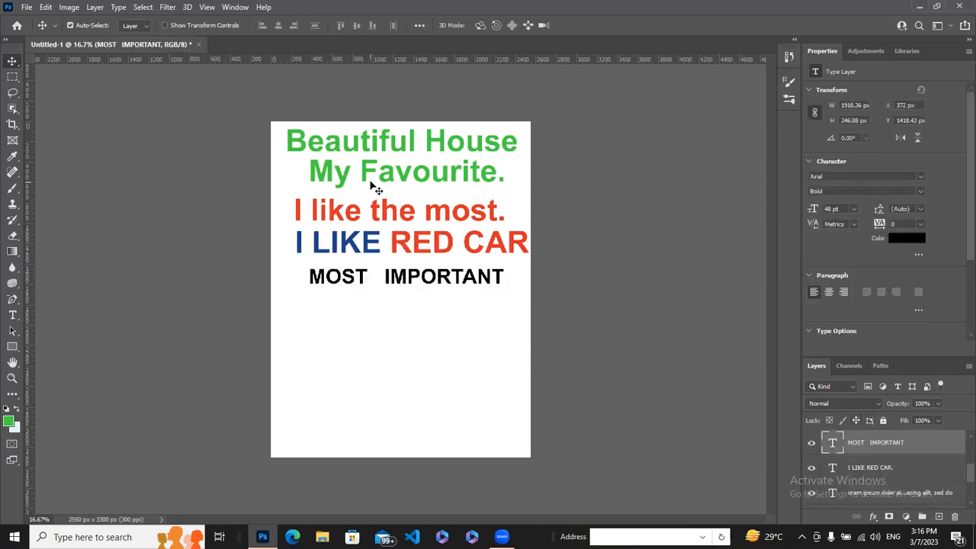
# - Lock the position of the "My Favourite." text layer and clear the layer selection
pyautogui.click(437, 191)
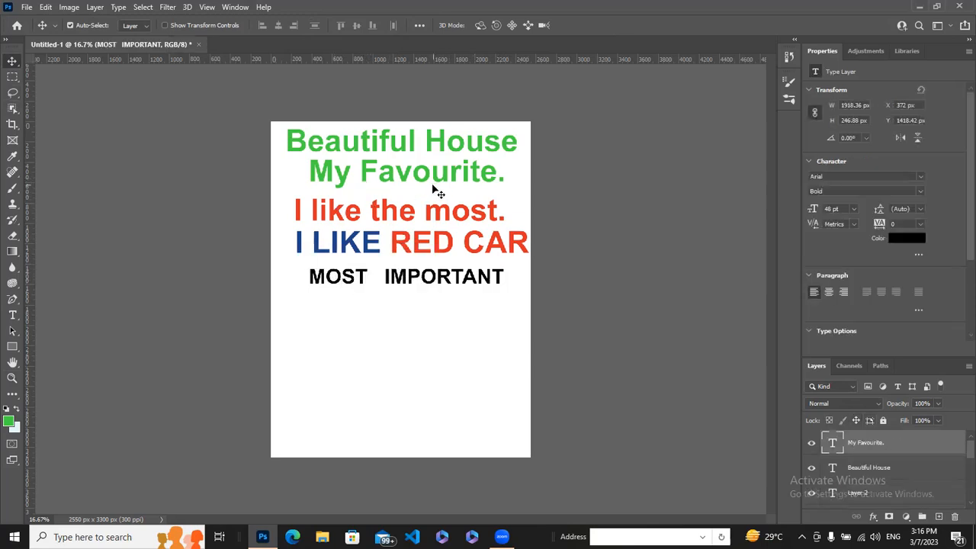
pyautogui.click(854, 420)
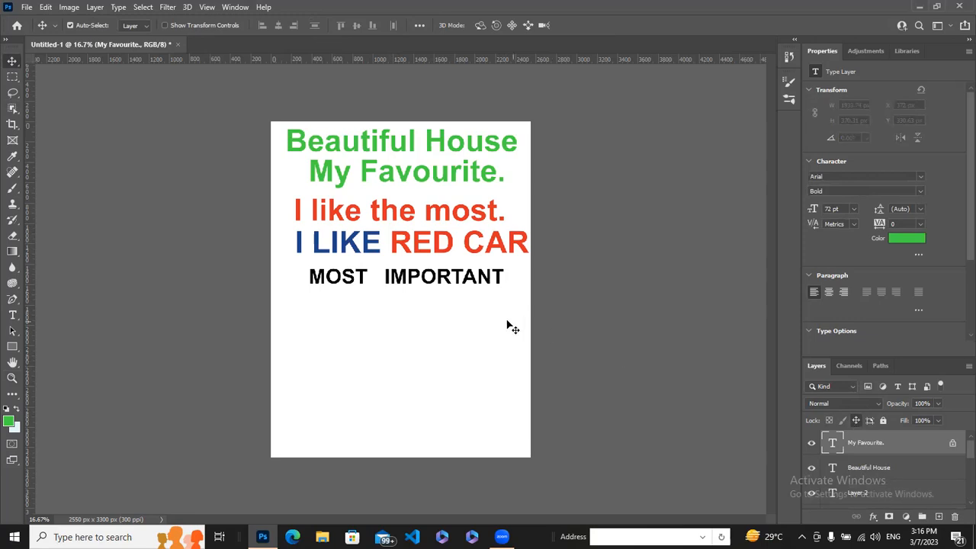
pyautogui.click(403, 307)
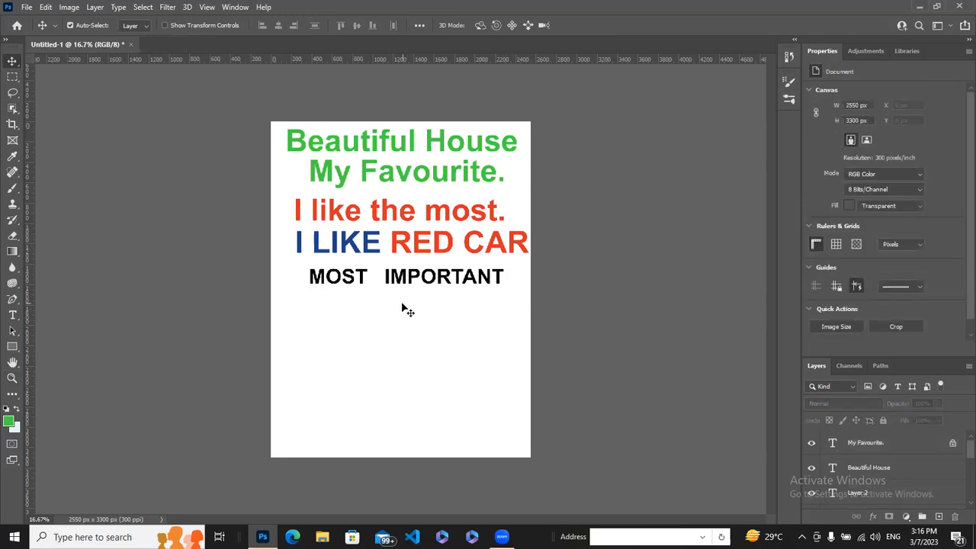
# - Nudge the "I LIKE RED CAR." line slightly left to about X 210 px, Y 1027 px, and lock its position
pyautogui.click(368, 216)
pyautogui.moveTo(408, 242)
pyautogui.mouseDown()
pyautogui.moveTo(427, 233)
pyautogui.moveTo(436, 243)
pyautogui.moveTo(404, 241)
pyautogui.mouseUp()
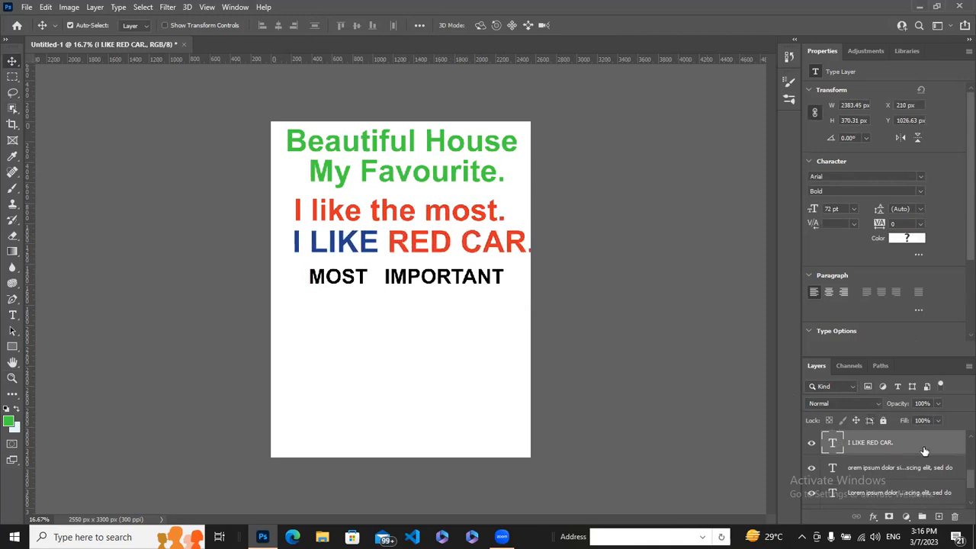
pyautogui.click(856, 420)
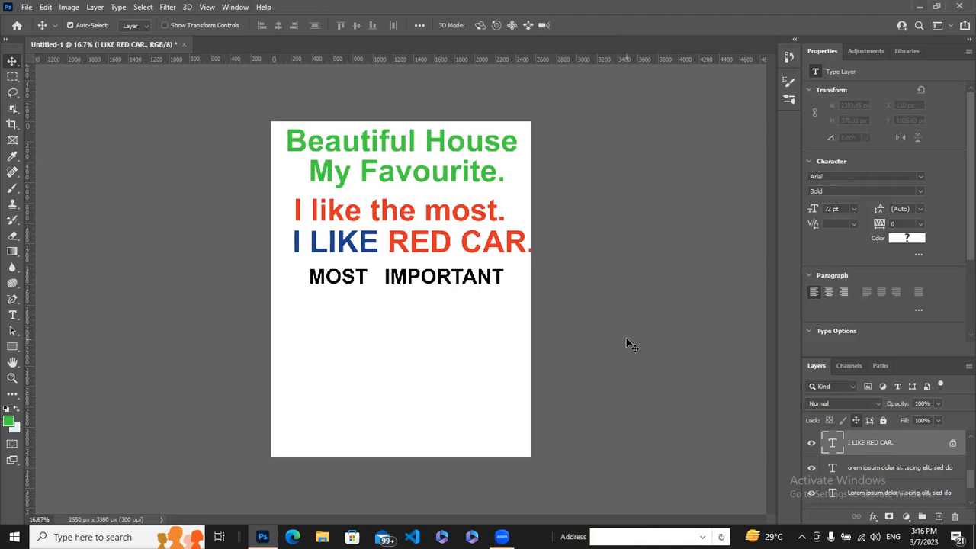
# - Unlock and relock the position of the "I LIKE RED CAR." layer, and try to move the line on the page
pyautogui.click(857, 419)
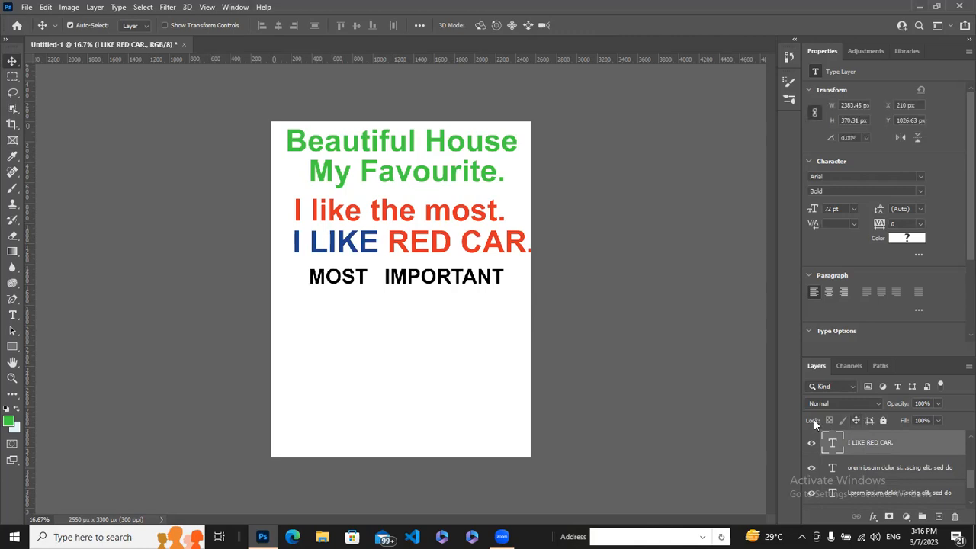
pyautogui.click(857, 420)
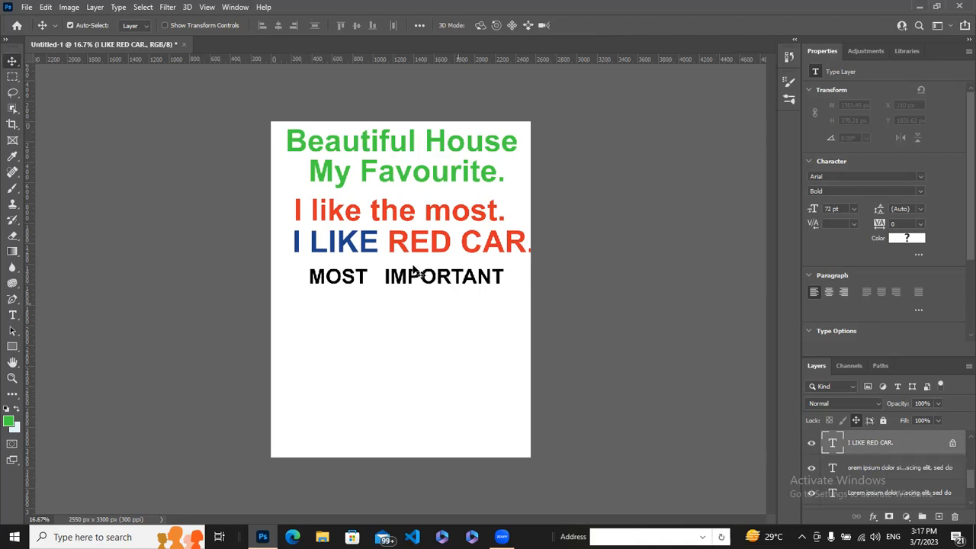
pyautogui.moveTo(413, 247); pyautogui.dragTo(371, 241)
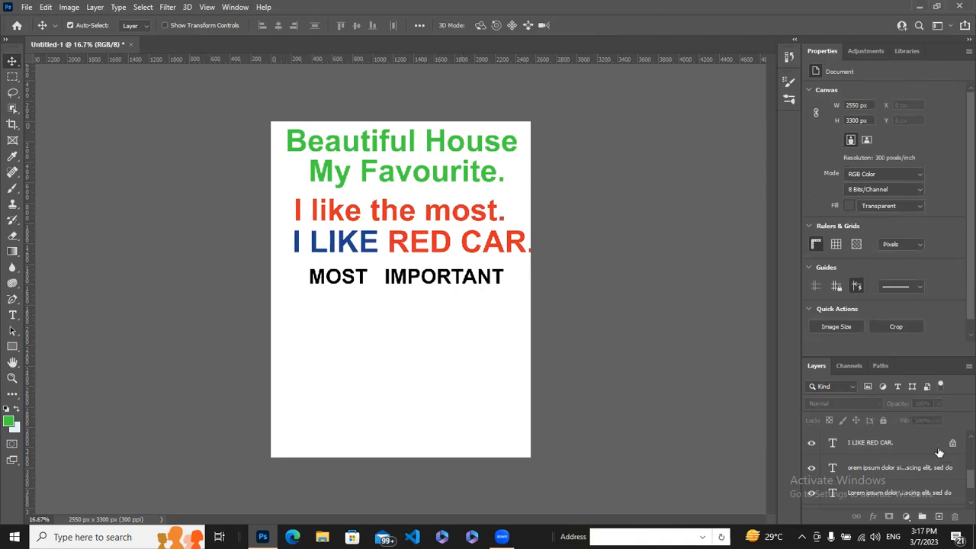